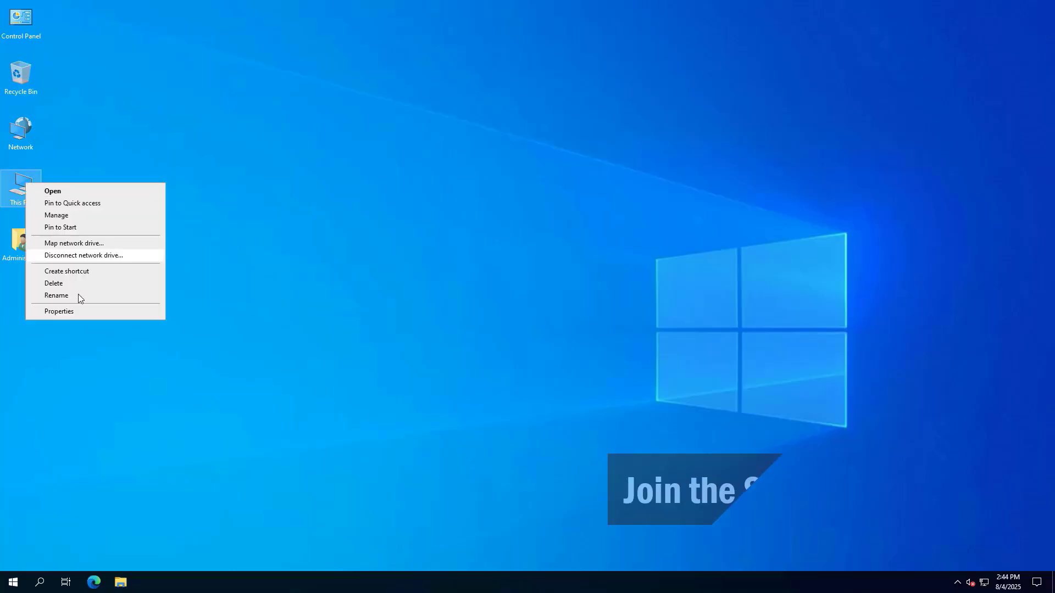
# In System Properties' Computer Name settings, switch YODHK-DHCP01's membership to Domain, enter the domain name and confirm.
pyautogui.click(82, 308)
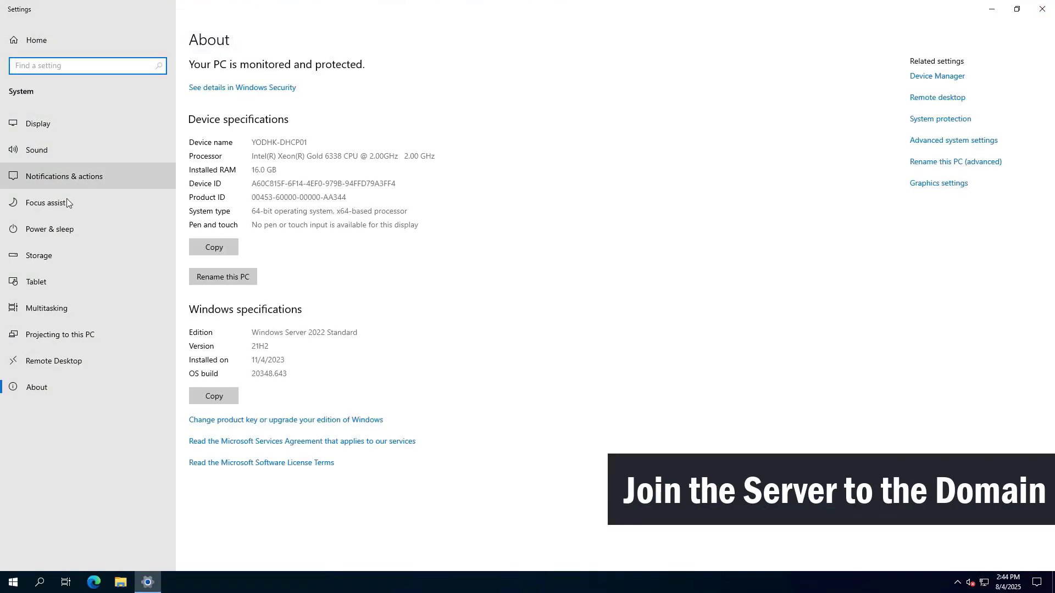
pyautogui.click(940, 142)
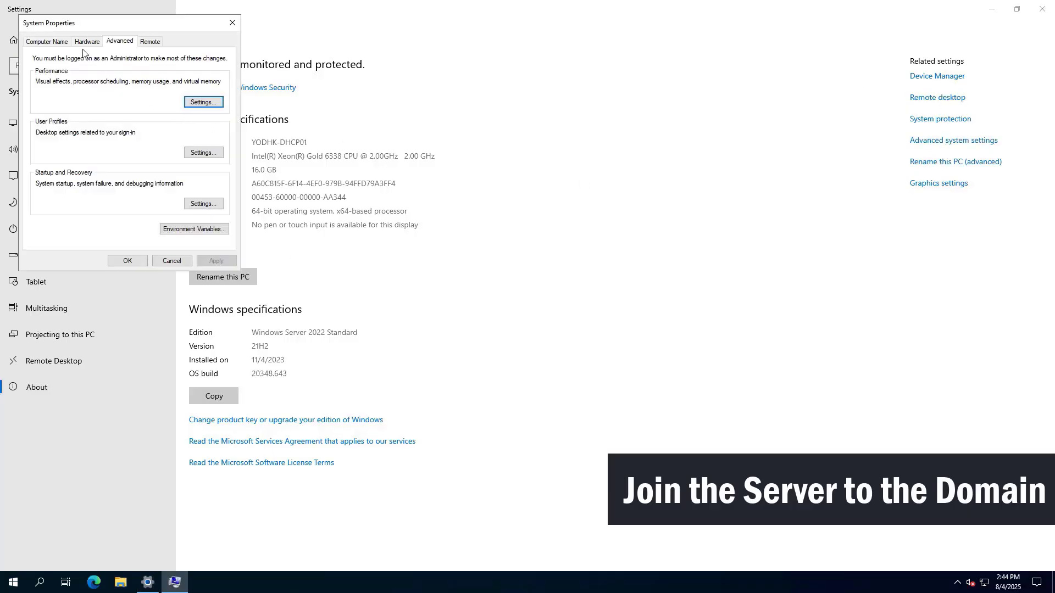
pyautogui.click(44, 42)
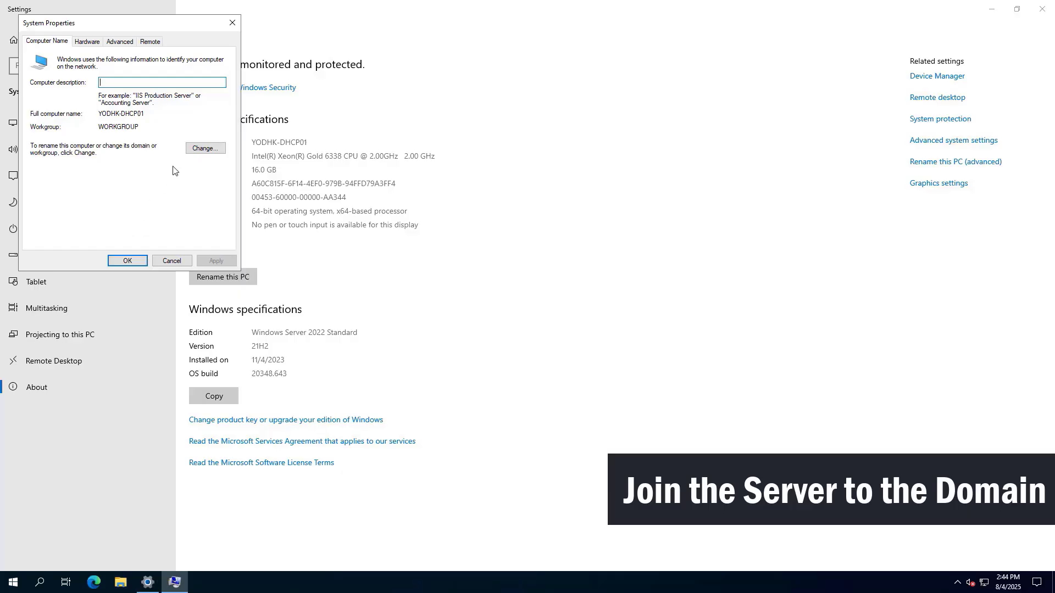
pyautogui.click(205, 151)
pyautogui.click(60, 171)
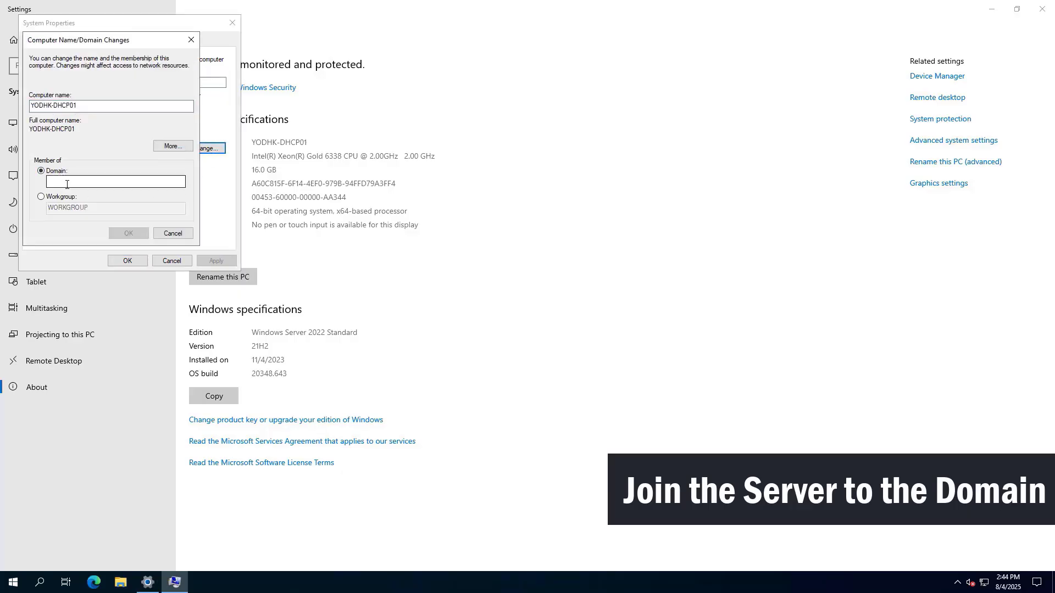
pyautogui.click(67, 183)
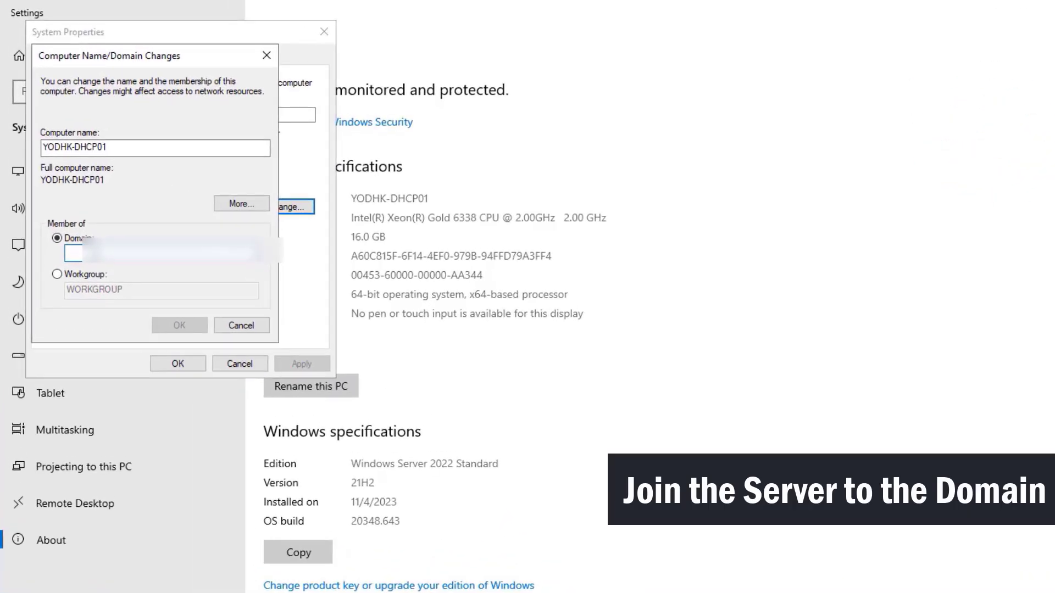
pyautogui.write('yourdomain.com')
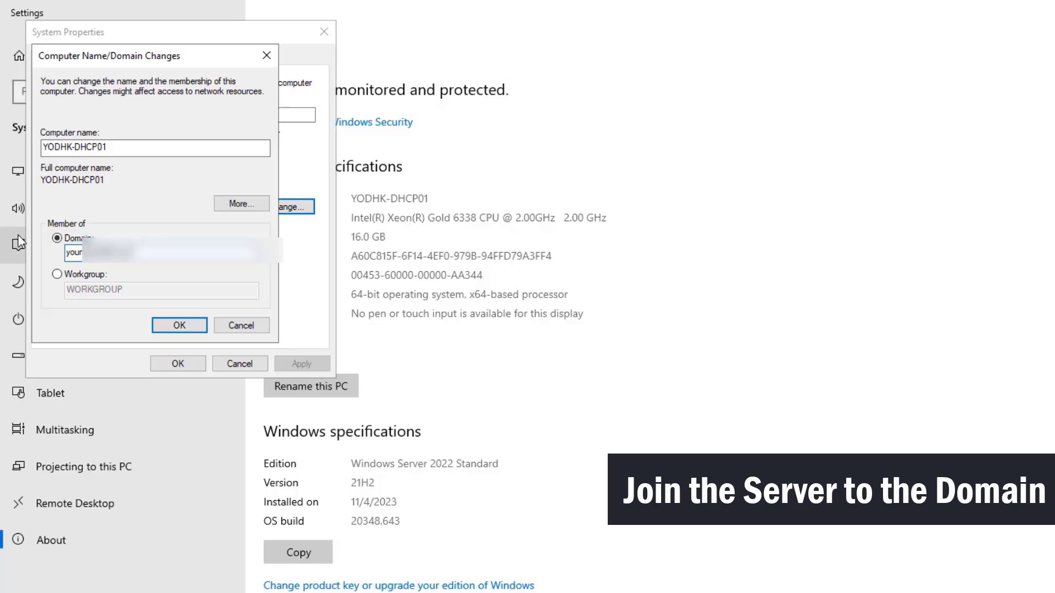
pyautogui.click(184, 324)
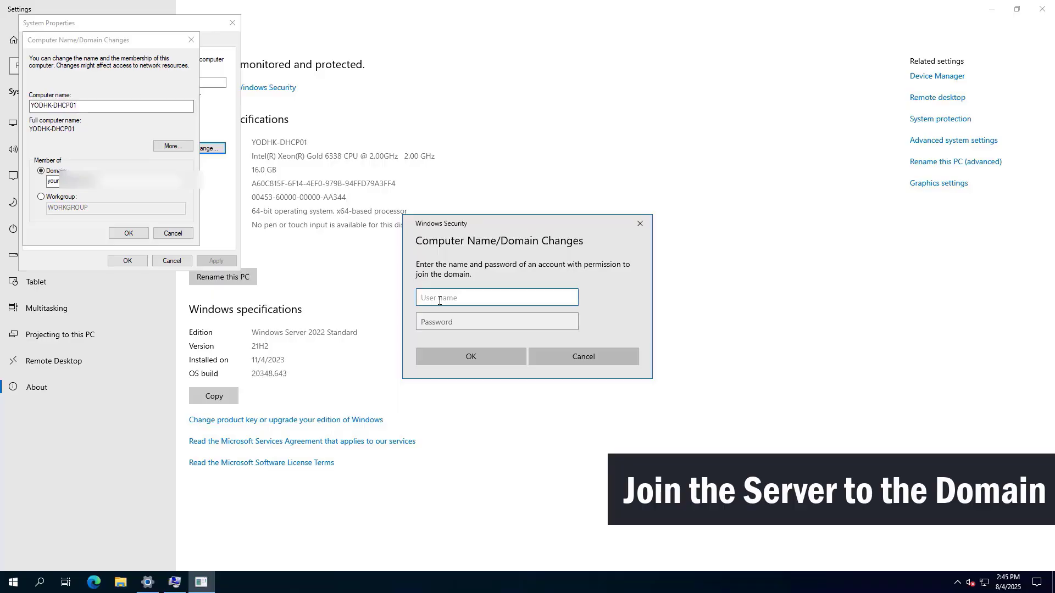
# Enter the domain administrator's user name and password to join the domain.
pyautogui.write('so')
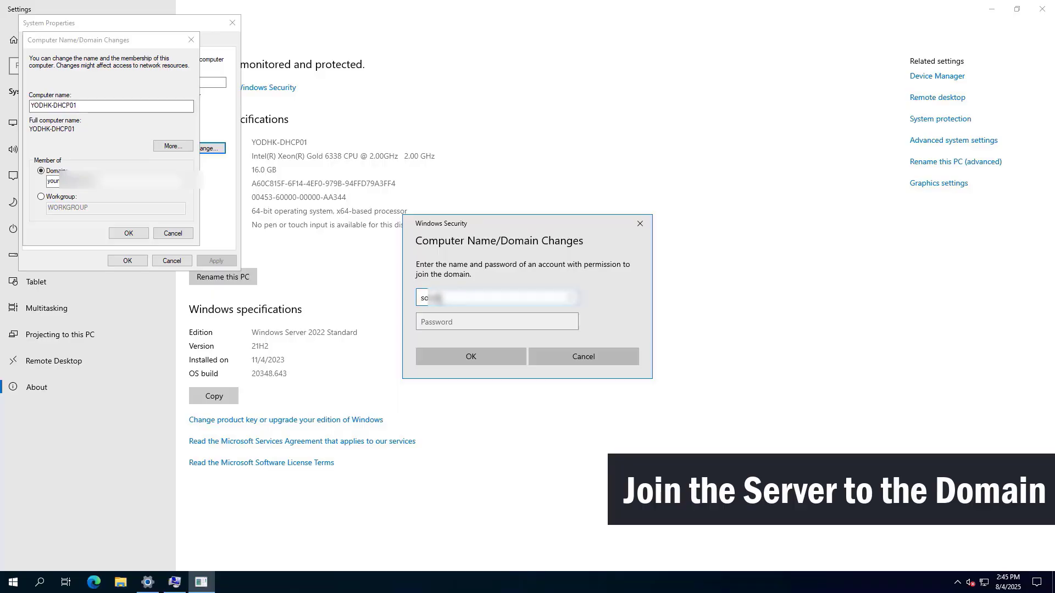
pyautogui.press('Tab')
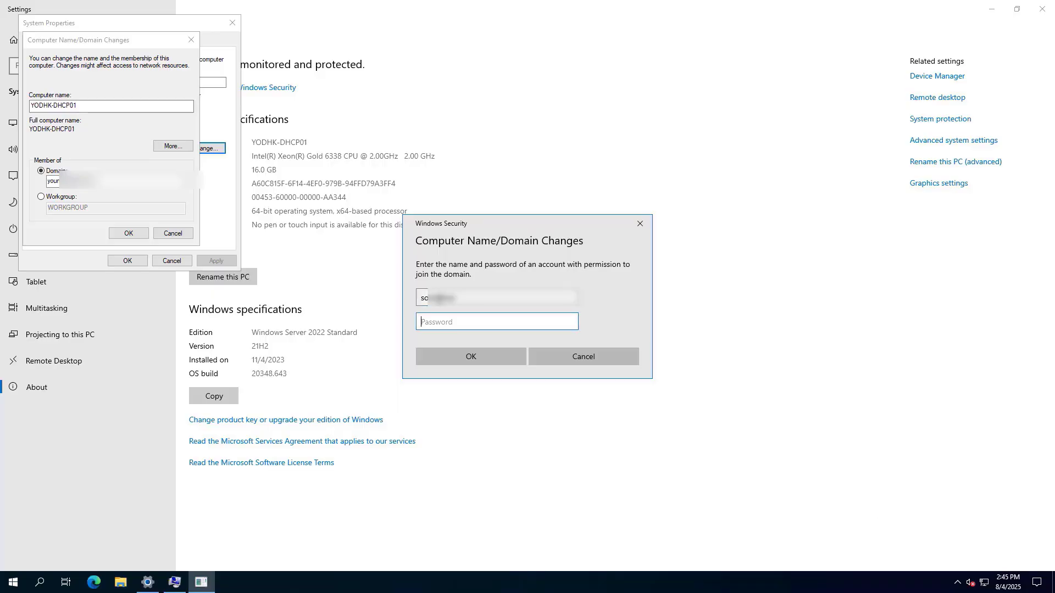
pyautogui.write('*********')
pyautogui.click(476, 355)
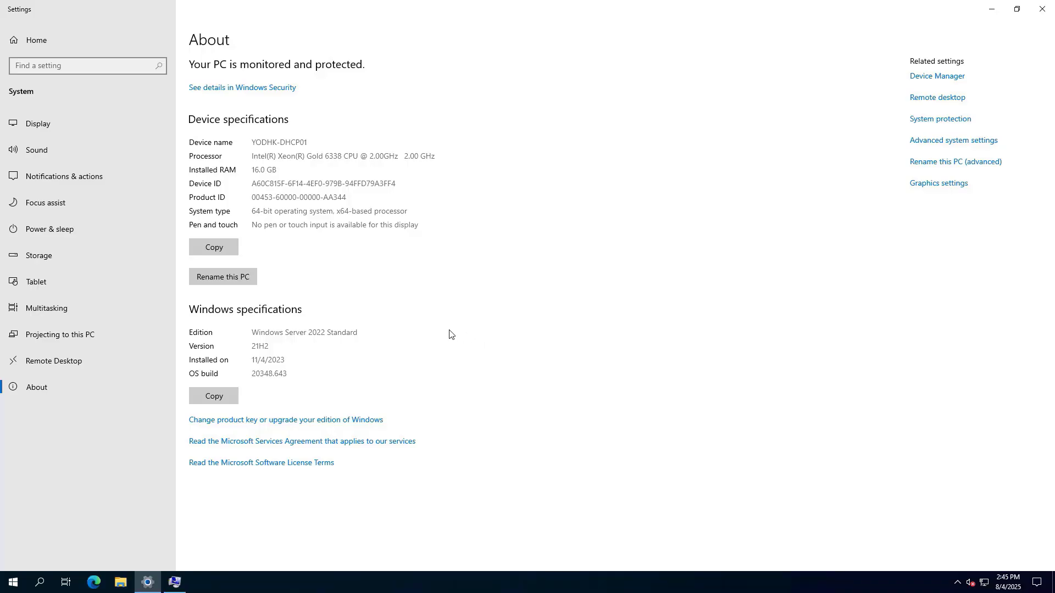
# Acknowledge the domain welcome and restart notices, close System Properties, and restart the server.
pyautogui.click(175, 582)
pyautogui.click(590, 330)
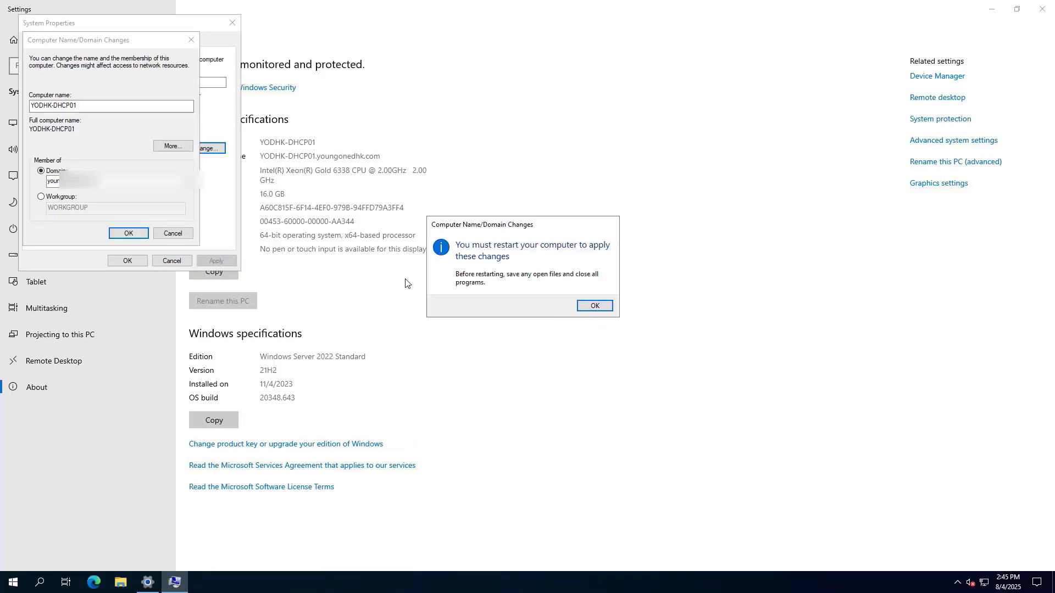
pyautogui.click(590, 304)
pyautogui.click(127, 260)
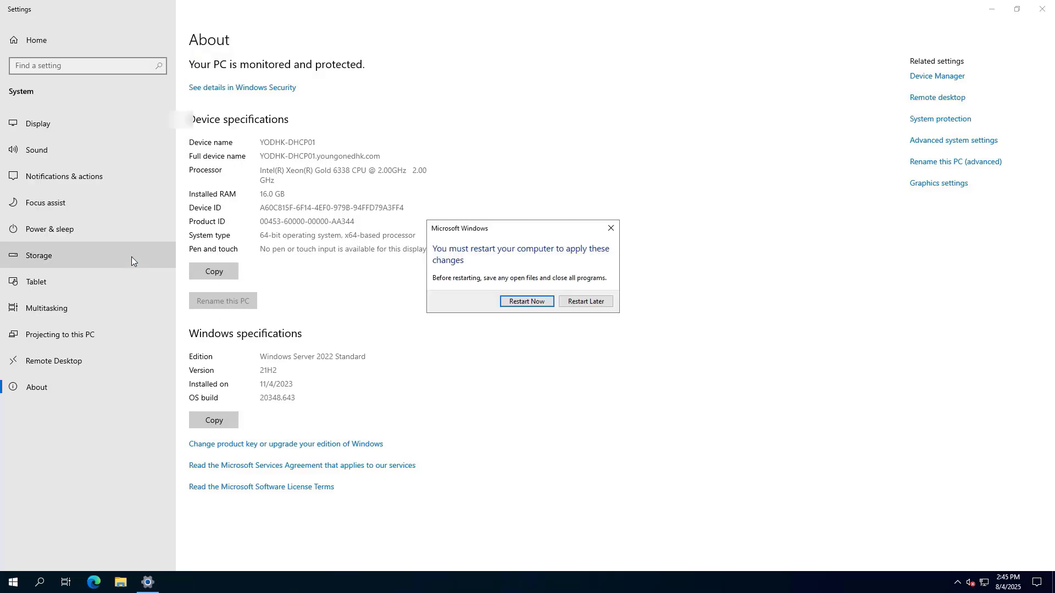
pyautogui.click(533, 302)
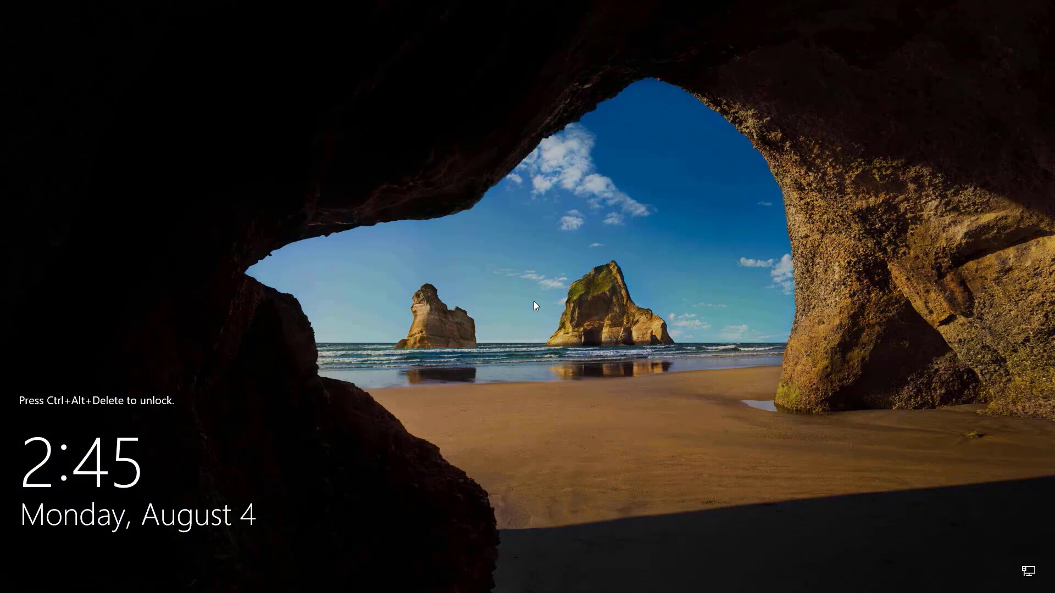
# Sign back in as Administrator after the restart.
pyautogui.hotkey('ctrl', 'alt', 'Delete')
pyautogui.write('***********')
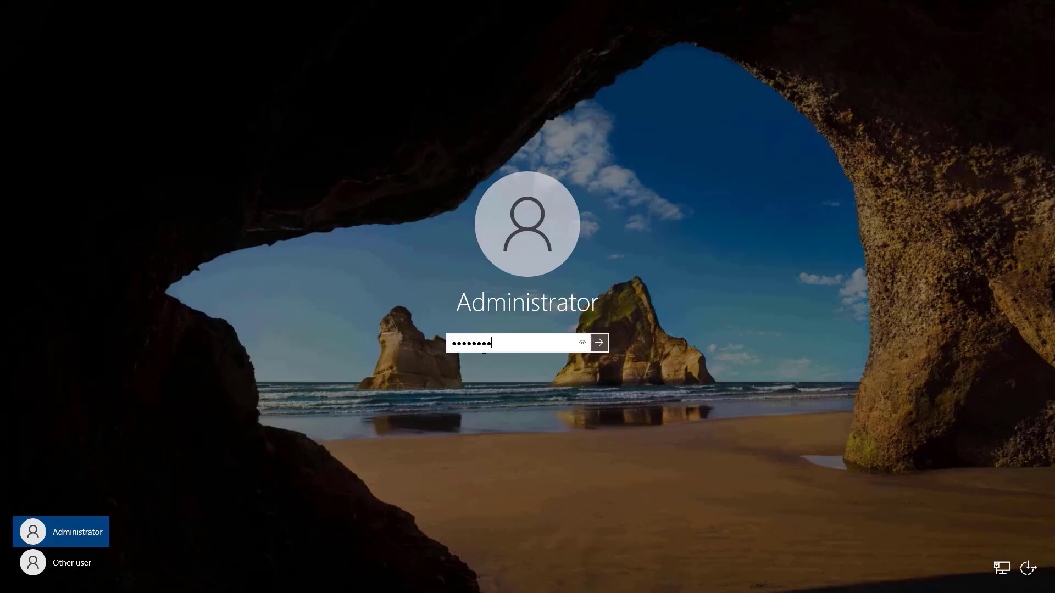
pyautogui.write('*')
pyautogui.press('Return')
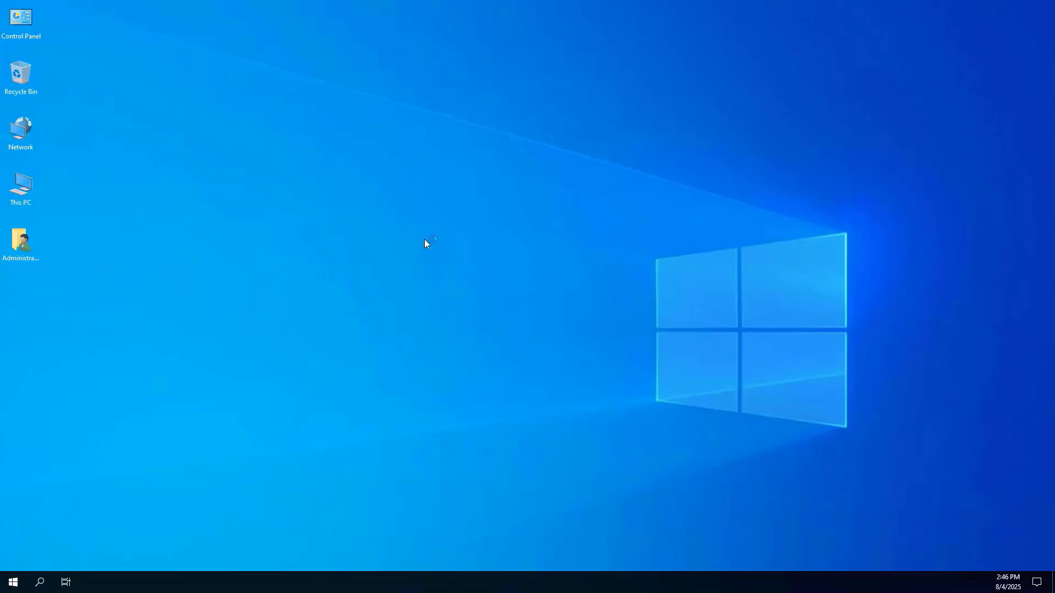
# Check that This PC's full device name now carries the domain suffix.
pyautogui.rightClick(20, 183)
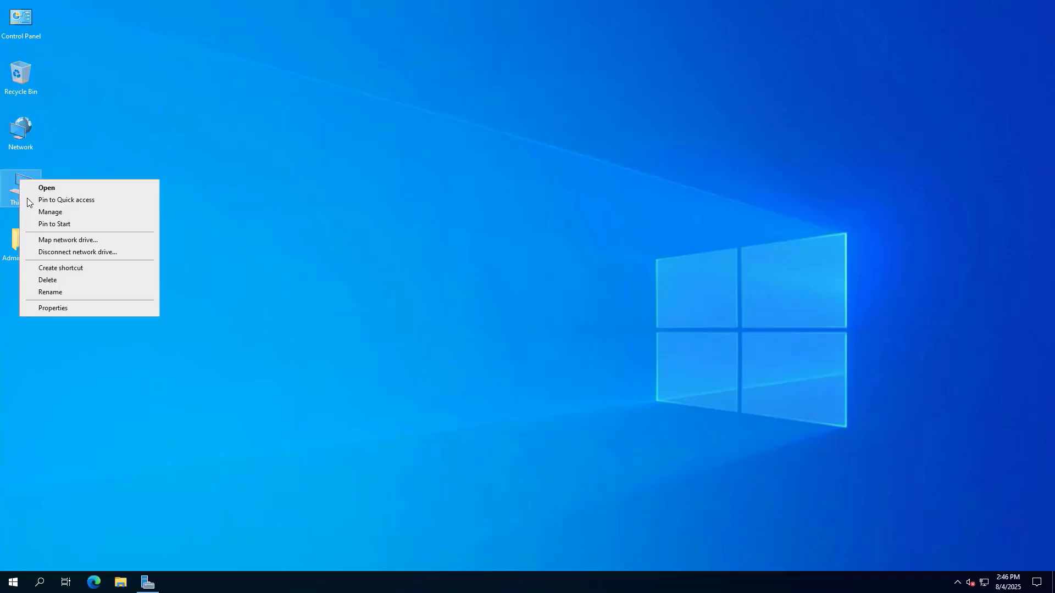
pyautogui.click(67, 310)
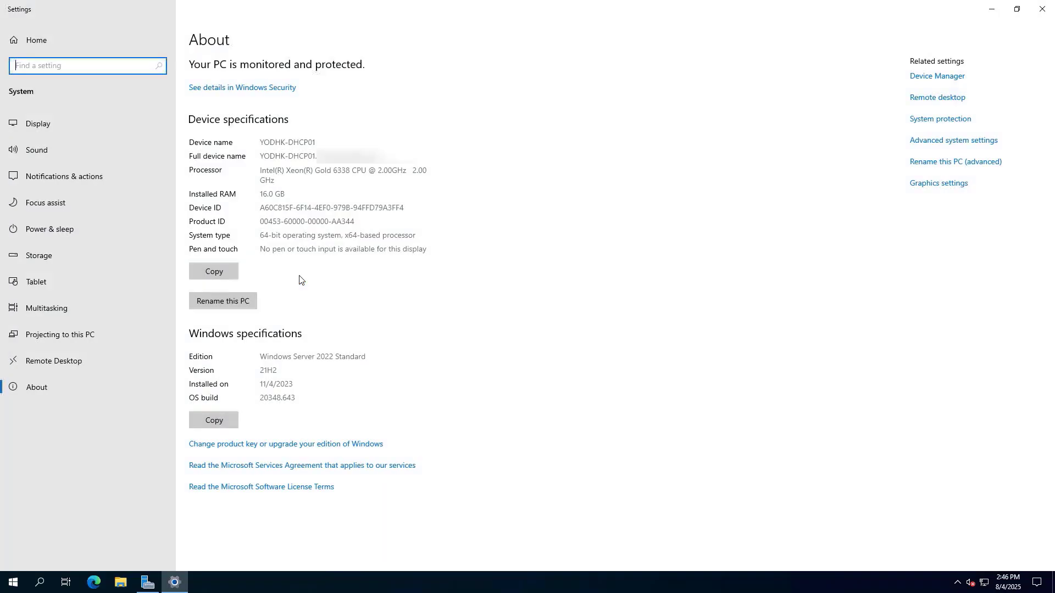
pyautogui.moveTo(262, 156); pyautogui.dragTo(440, 159)
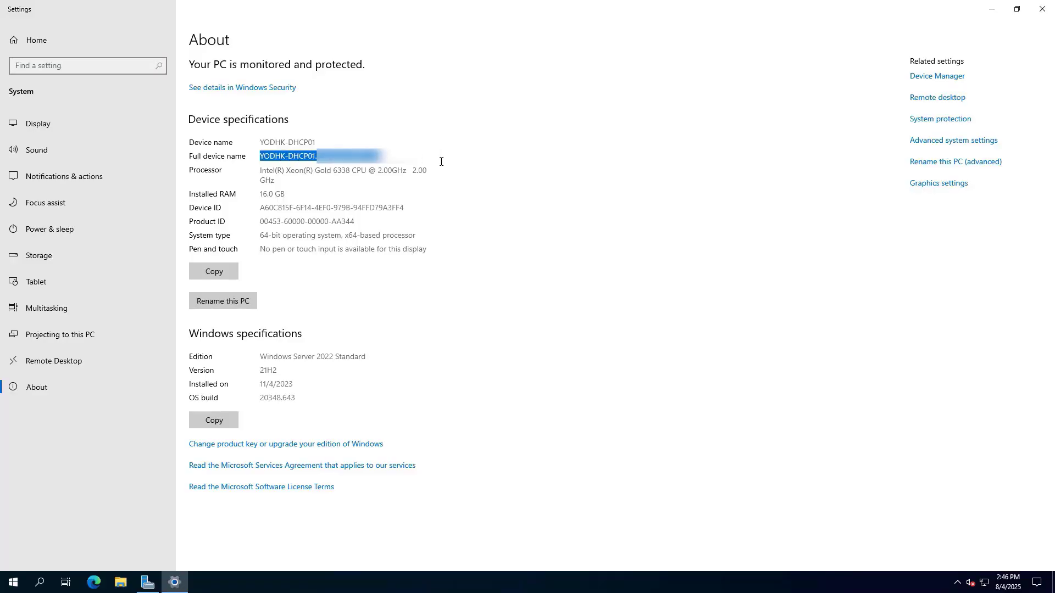
# Close Settings, refresh the desktop, and open Server Manager on the Local Server page.
pyautogui.hotkey('alt', 'F4')
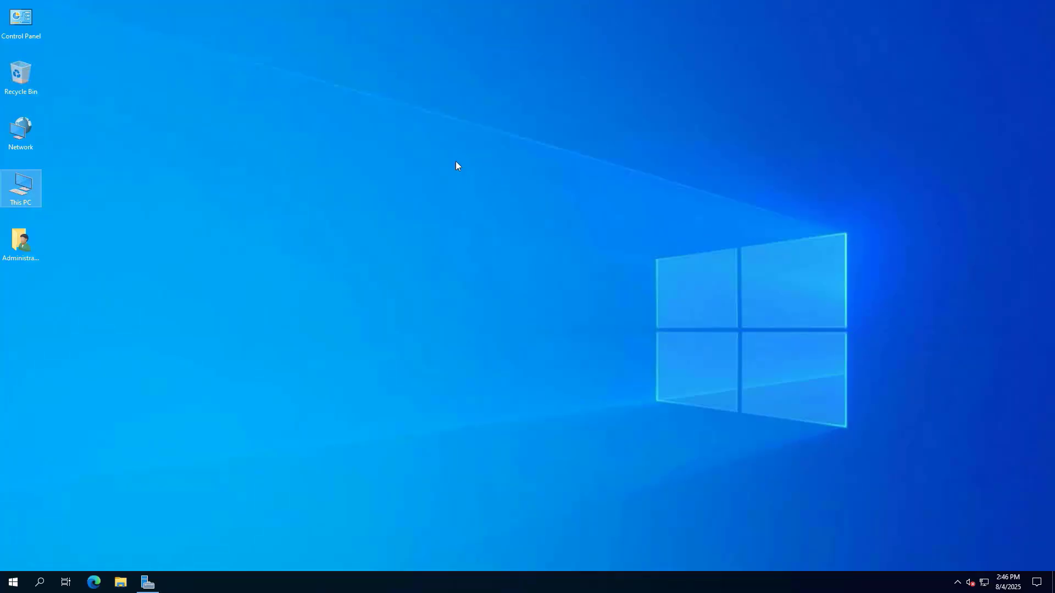
pyautogui.rightClick(457, 164)
pyautogui.click(482, 193)
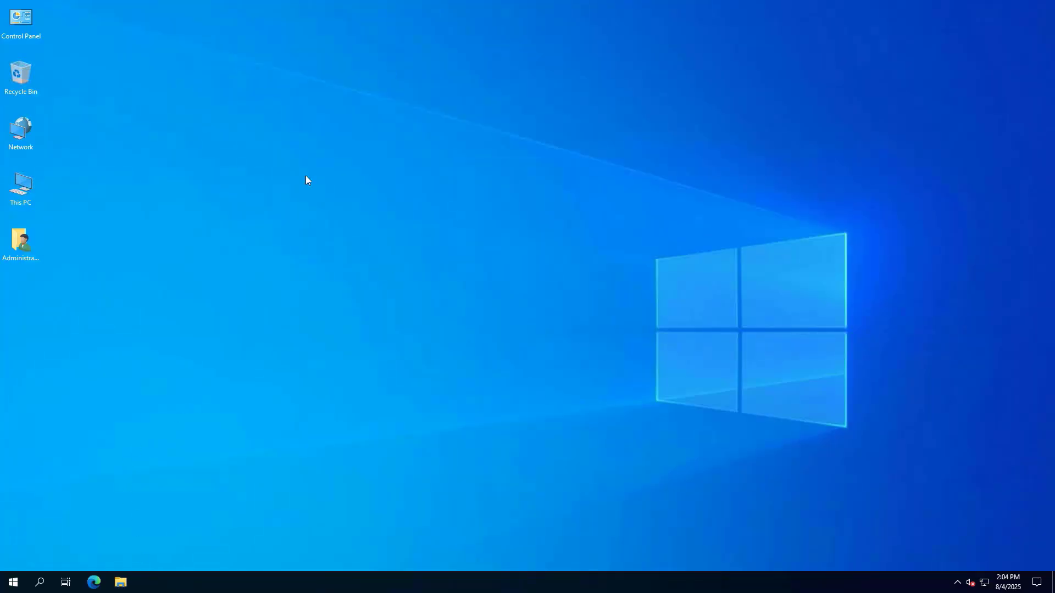
pyautogui.click(13, 582)
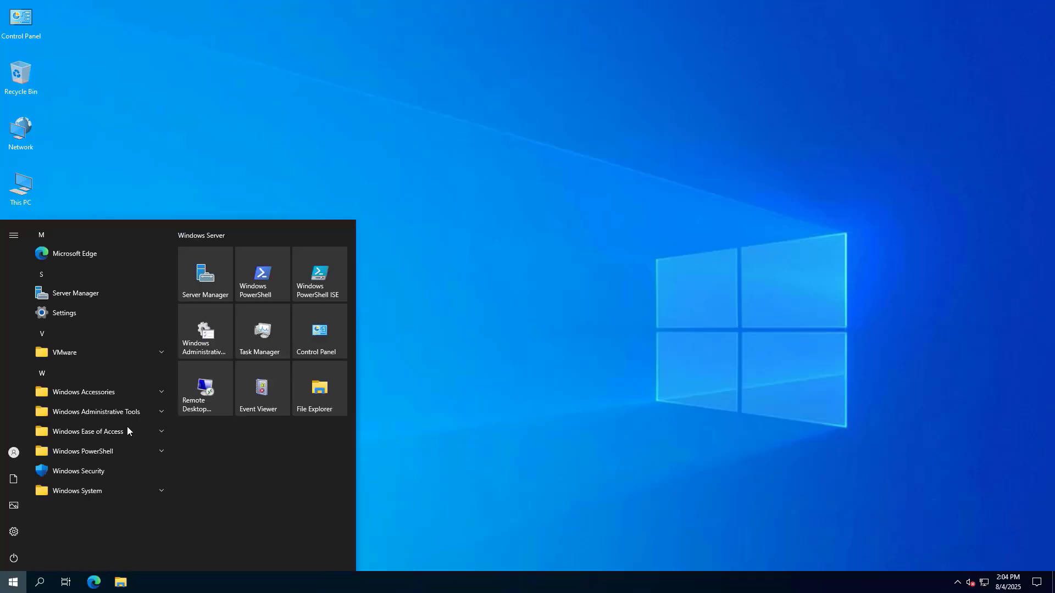
pyautogui.click(210, 285)
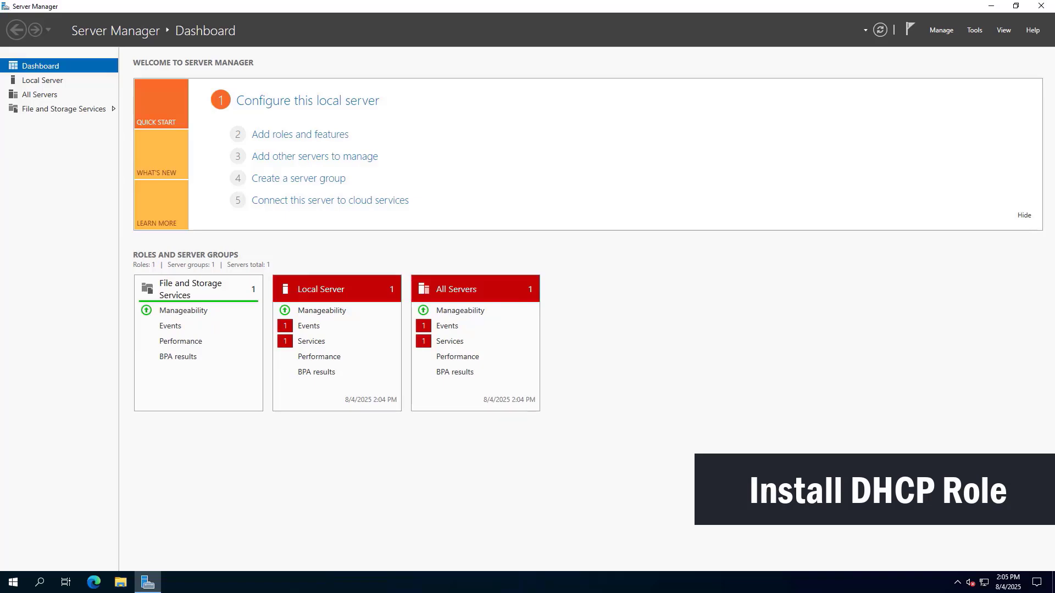
pyautogui.click(39, 80)
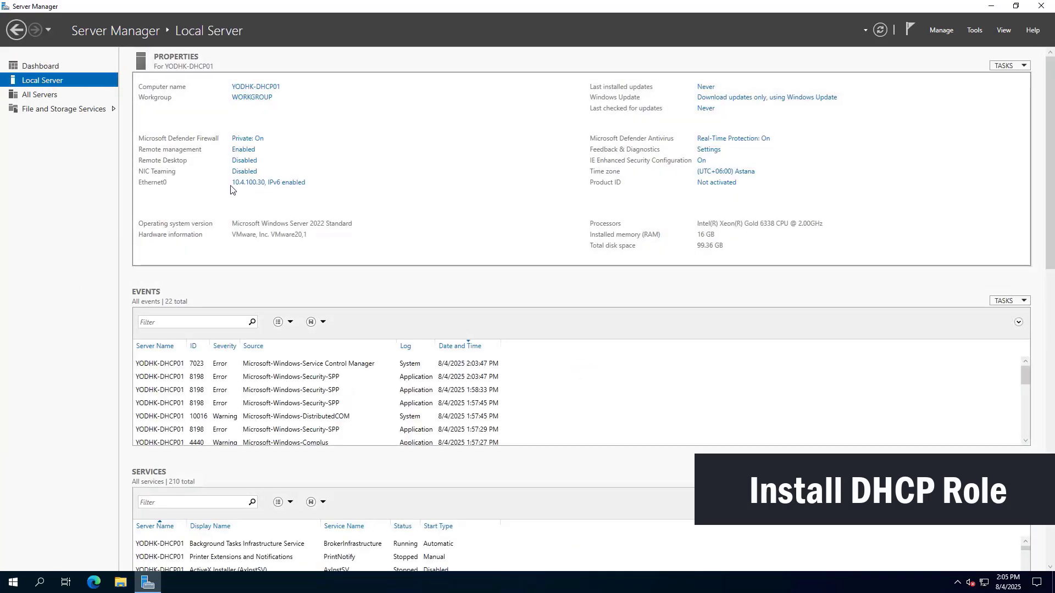
# Toggle the IPv6 item in the Ethernet0 adapter's properties and close Network Connections.
pyautogui.click(252, 183)
pyautogui.rightClick(276, 190)
pyautogui.click(327, 295)
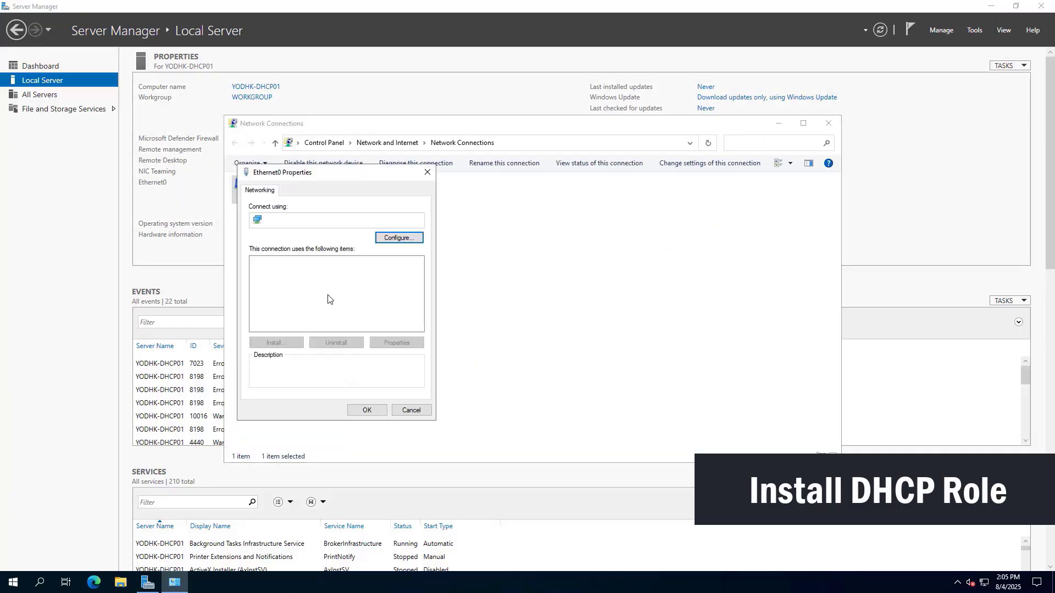
pyautogui.click(256, 318)
pyautogui.click(367, 409)
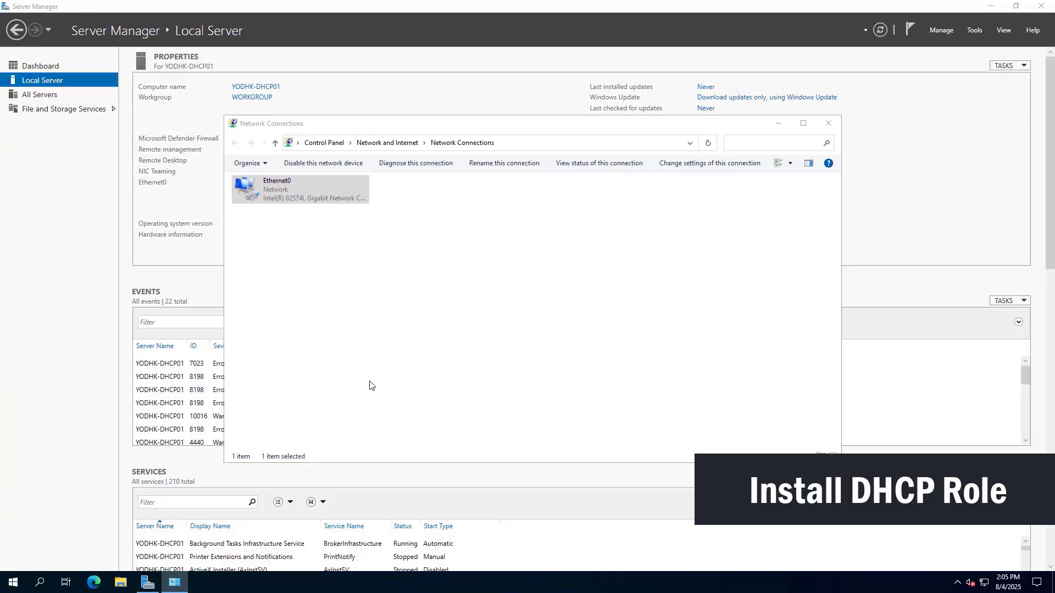
pyautogui.click(828, 127)
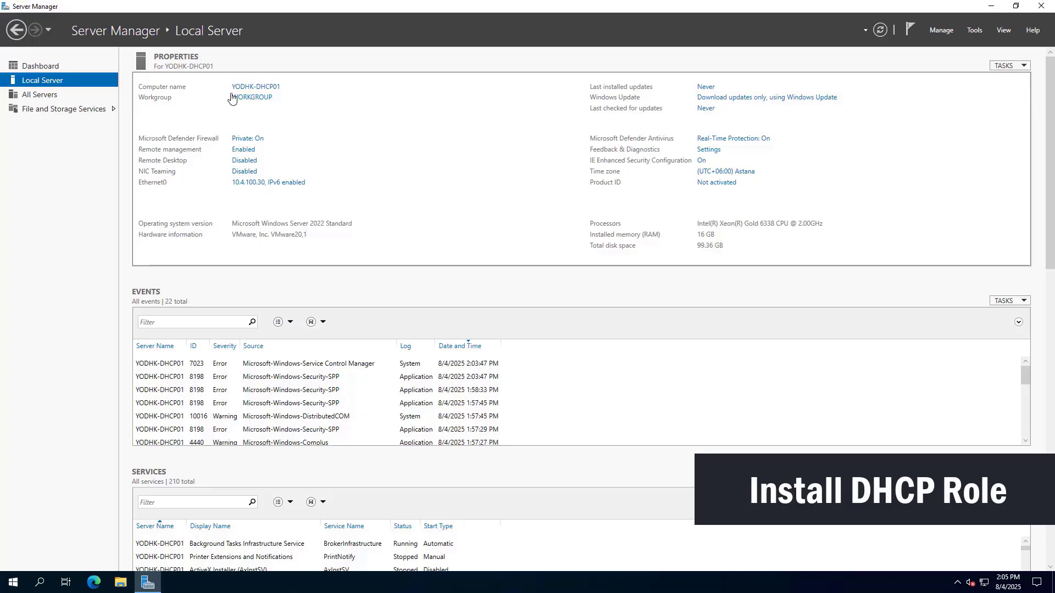
# Start the Add Roles and Features Wizard with role-based installation targeting YODHK-DHCP01.
pyautogui.click(943, 32)
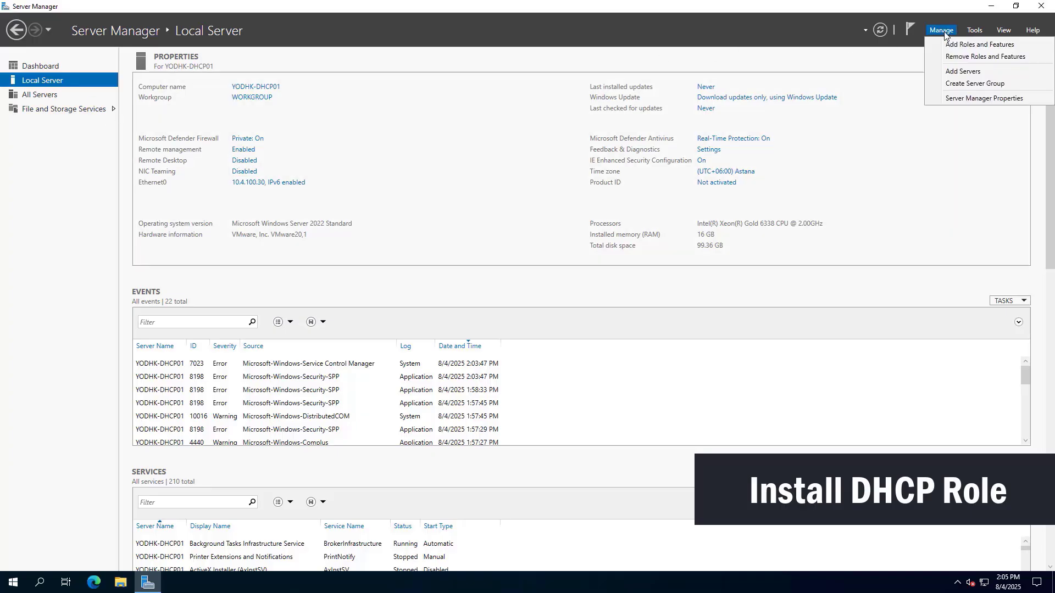
pyautogui.click(980, 45)
pyautogui.click(384, 380)
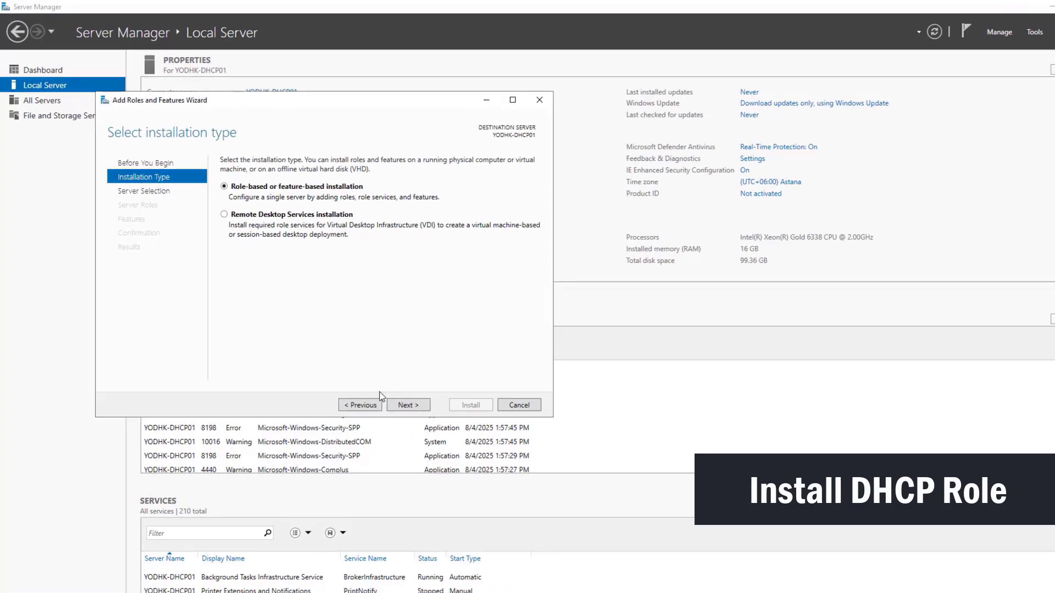
pyautogui.click(407, 404)
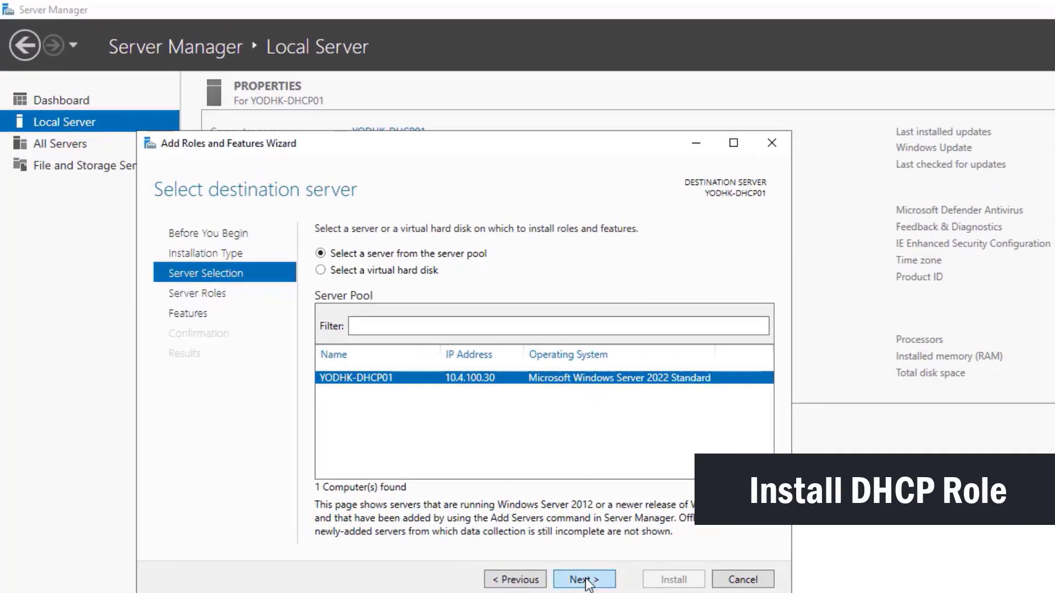
pyautogui.click(585, 580)
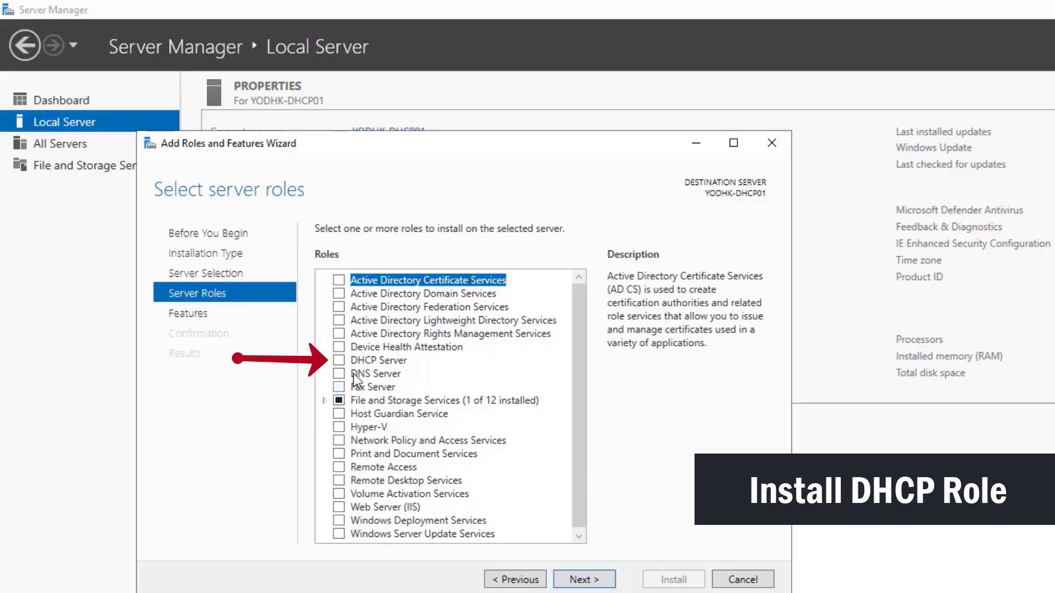
# Select the DHCP Server role with its management tools and install it.
pyautogui.click(340, 360)
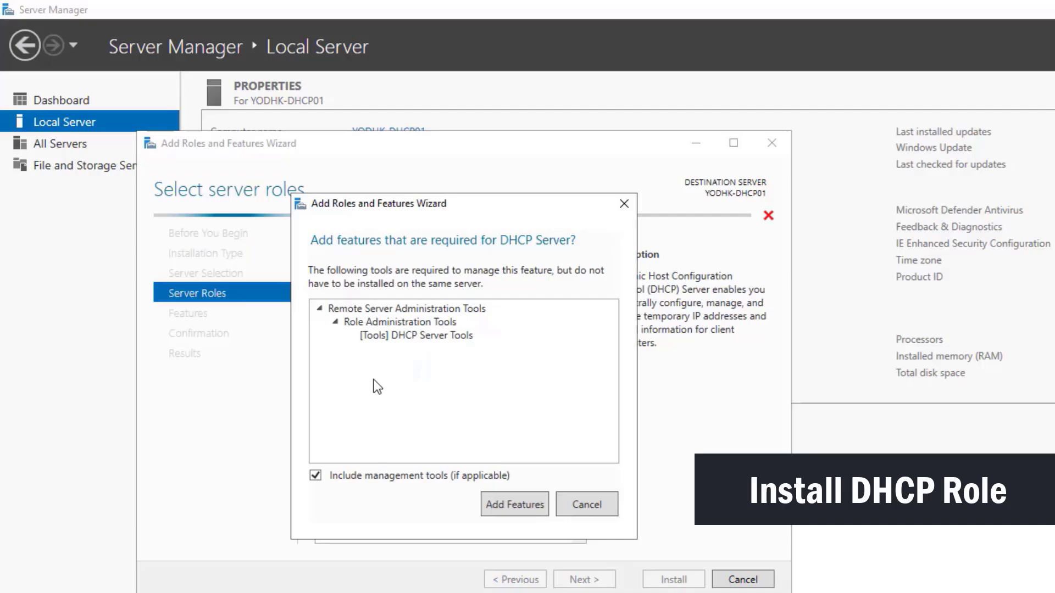
pyautogui.click(512, 504)
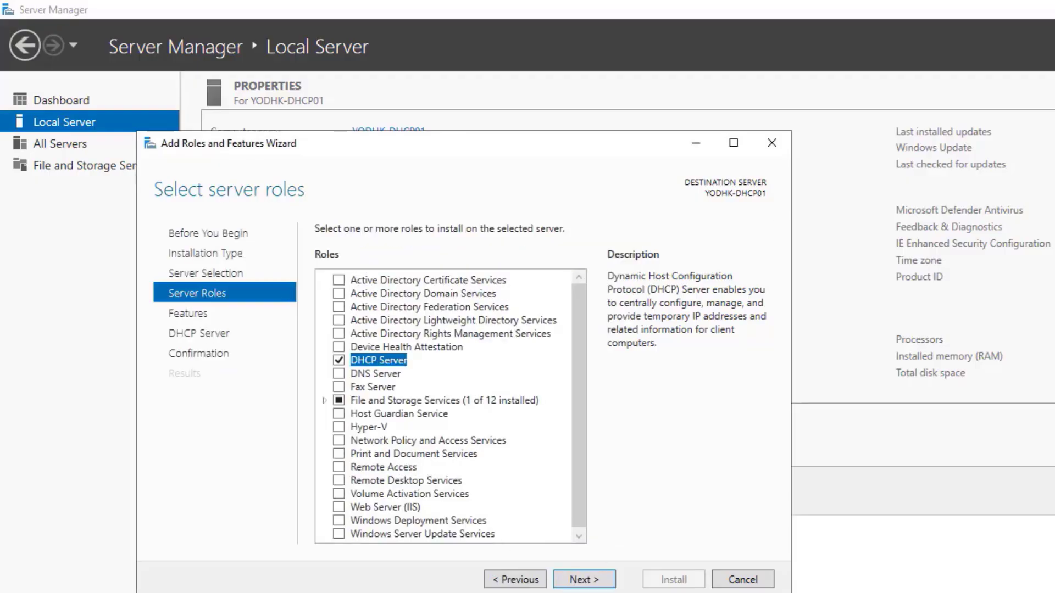
pyautogui.click(578, 581)
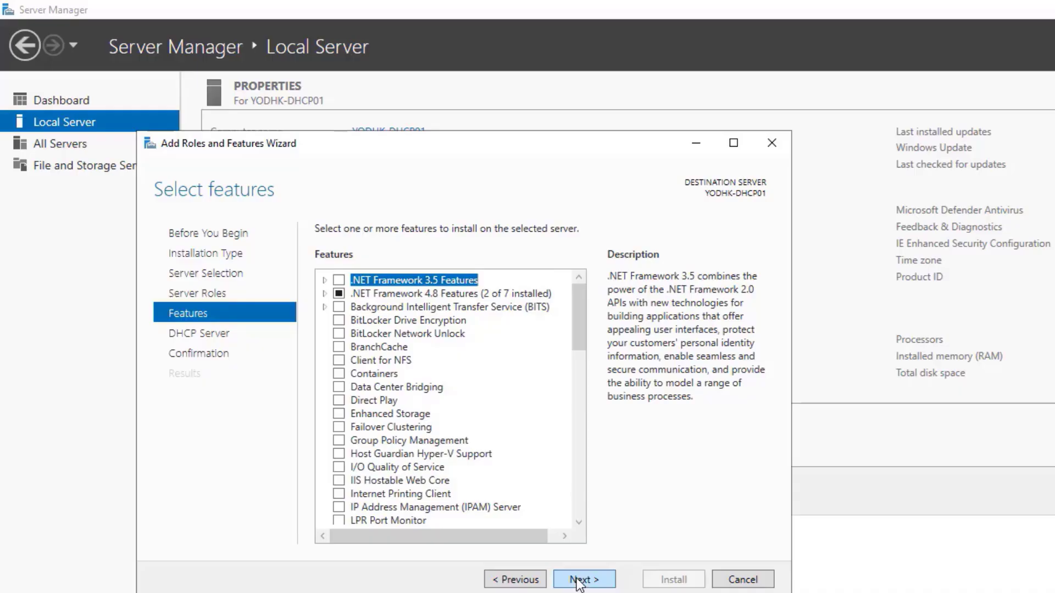
pyautogui.click(578, 581)
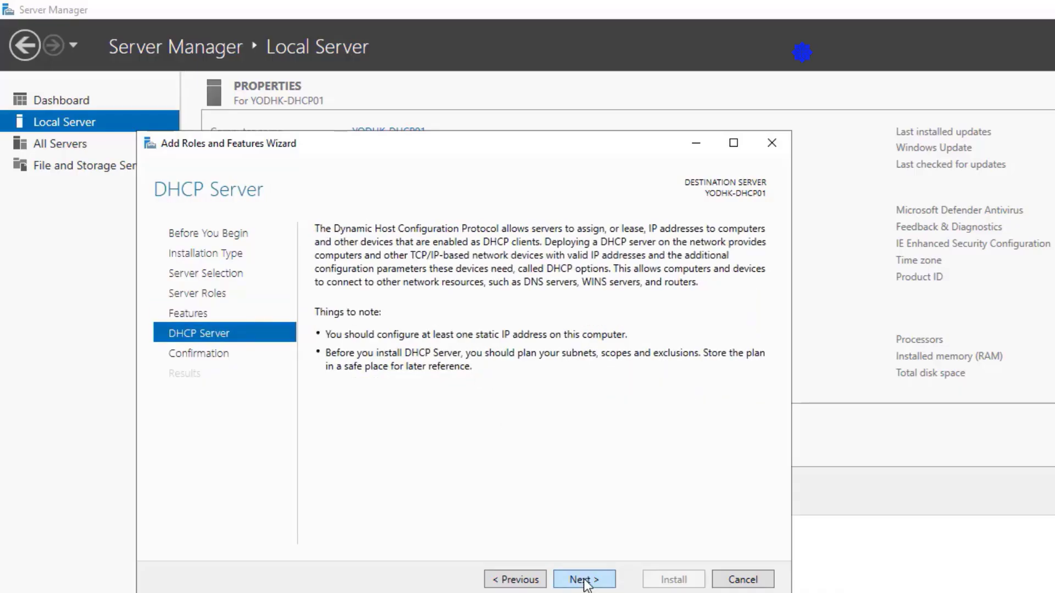
pyautogui.click(582, 581)
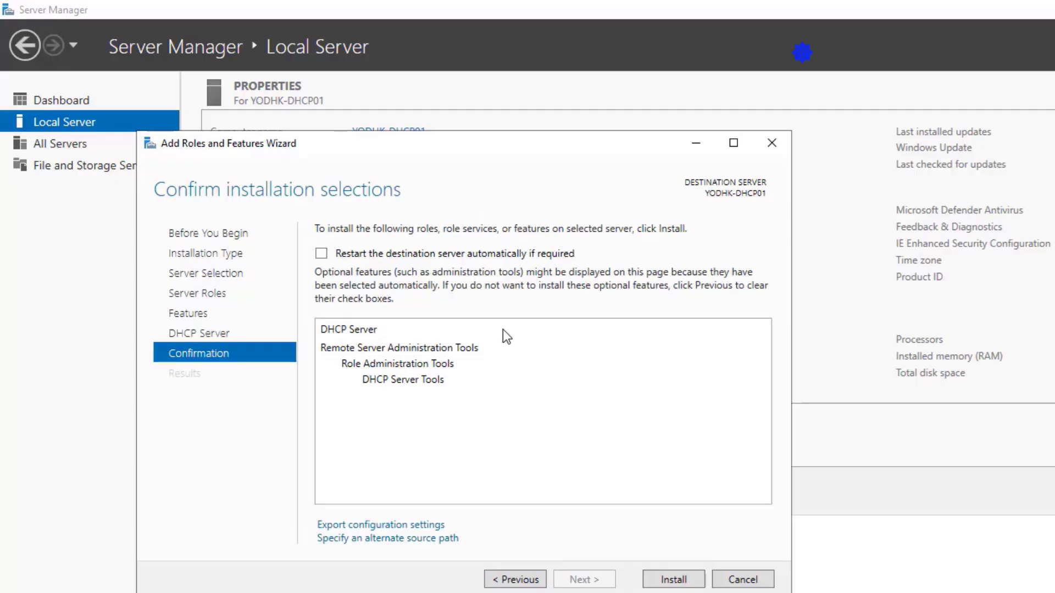
pyautogui.click(671, 581)
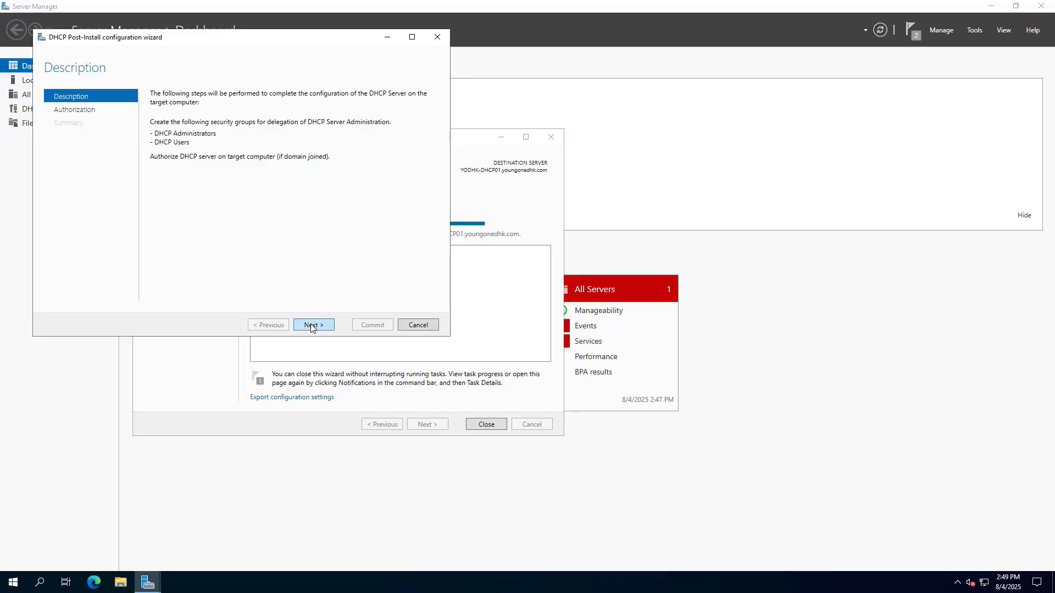
# Authorize the DHCP server using alternate domain account credentials, commit, and dismiss the resulting error.
pyautogui.click(311, 326)
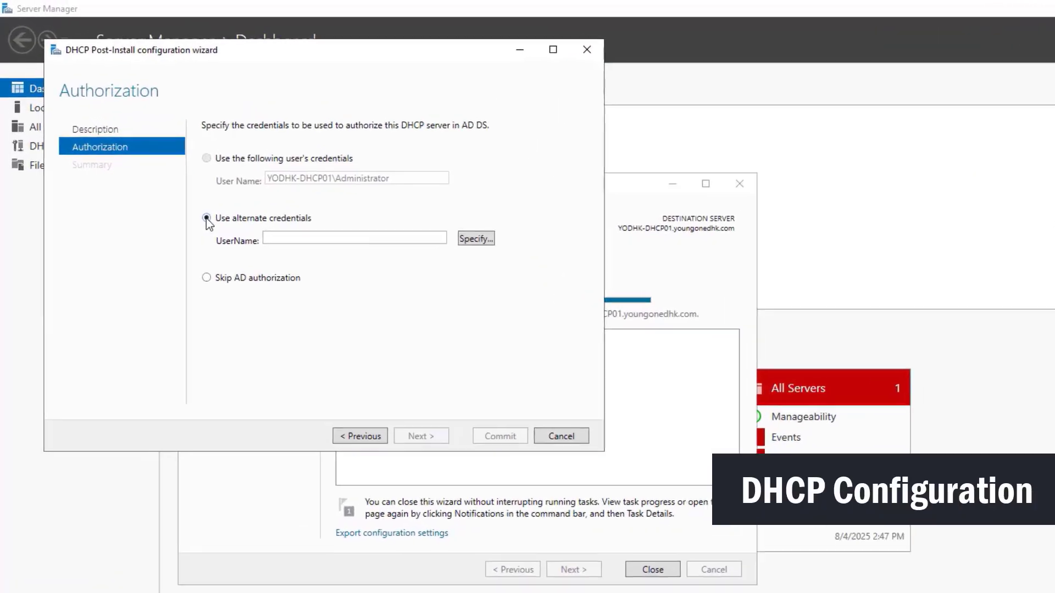
pyautogui.click(489, 244)
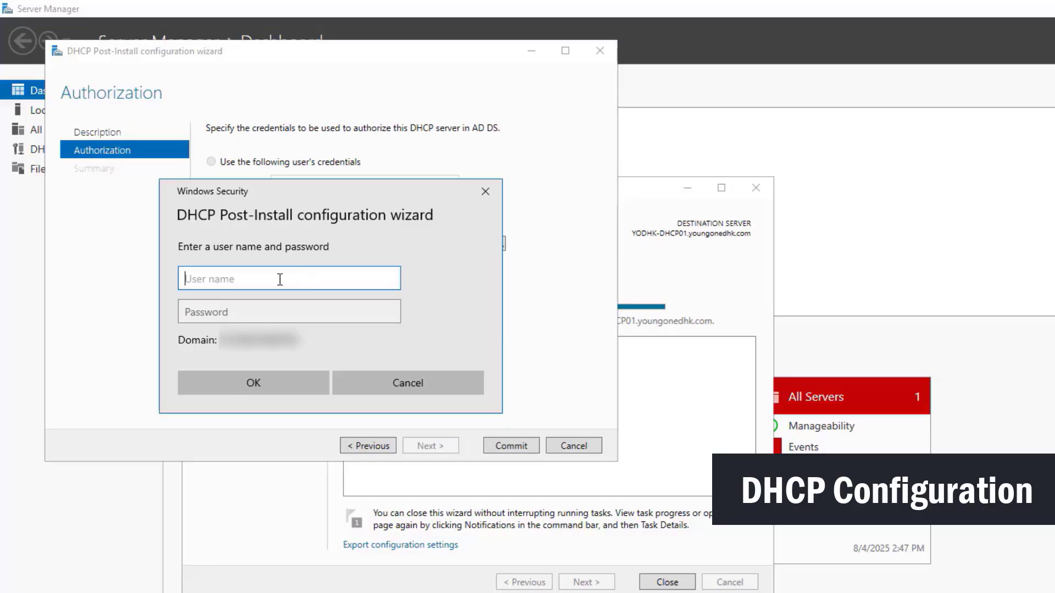
pyautogui.write('supportadmin')
pyautogui.click(250, 312)
pyautogui.write('•••••')
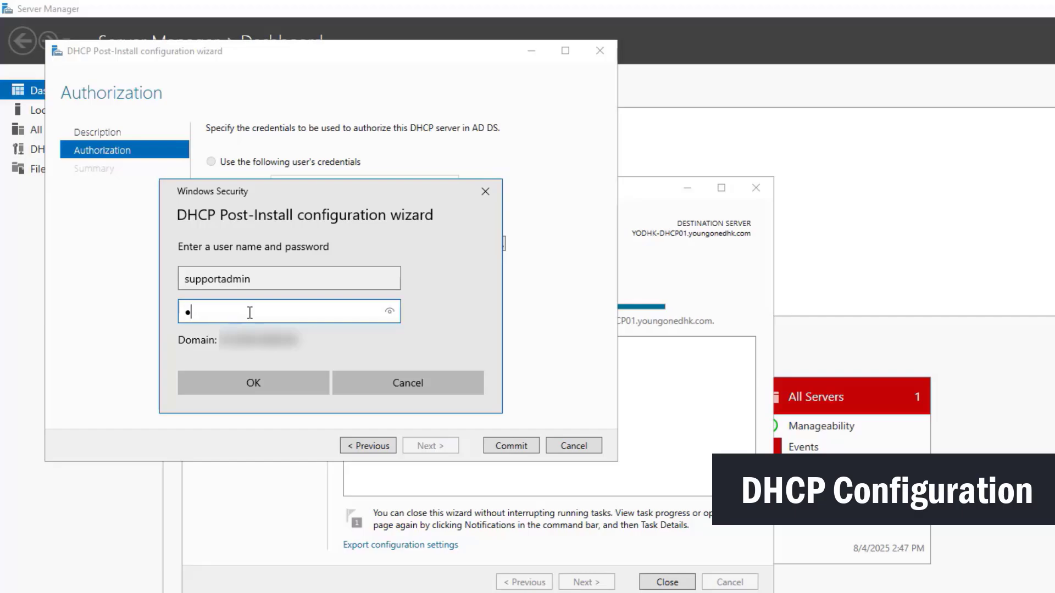
pyautogui.write('•••••••')
pyautogui.click(269, 383)
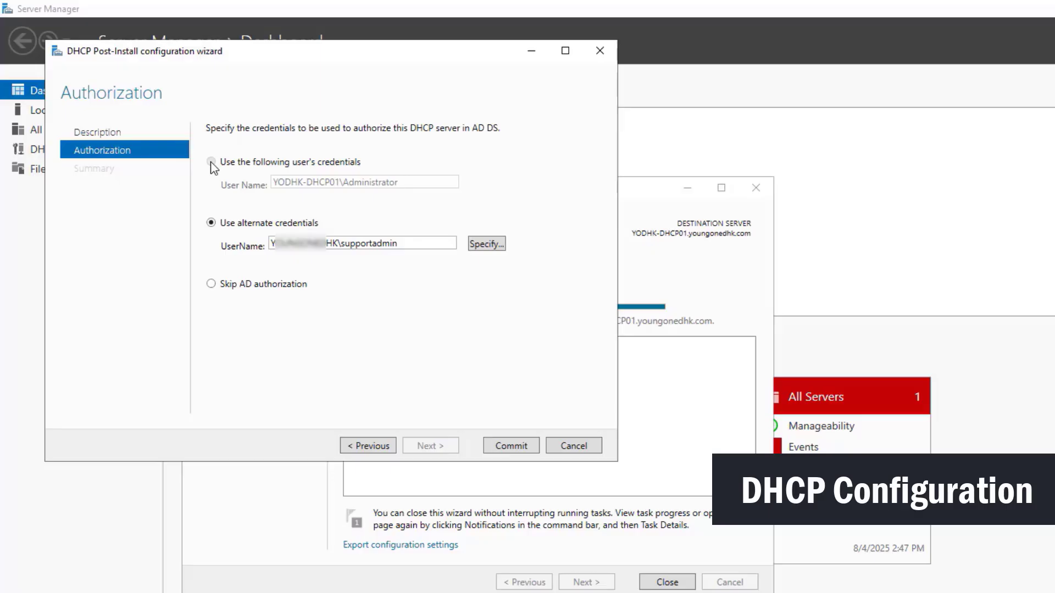
pyautogui.click(511, 445)
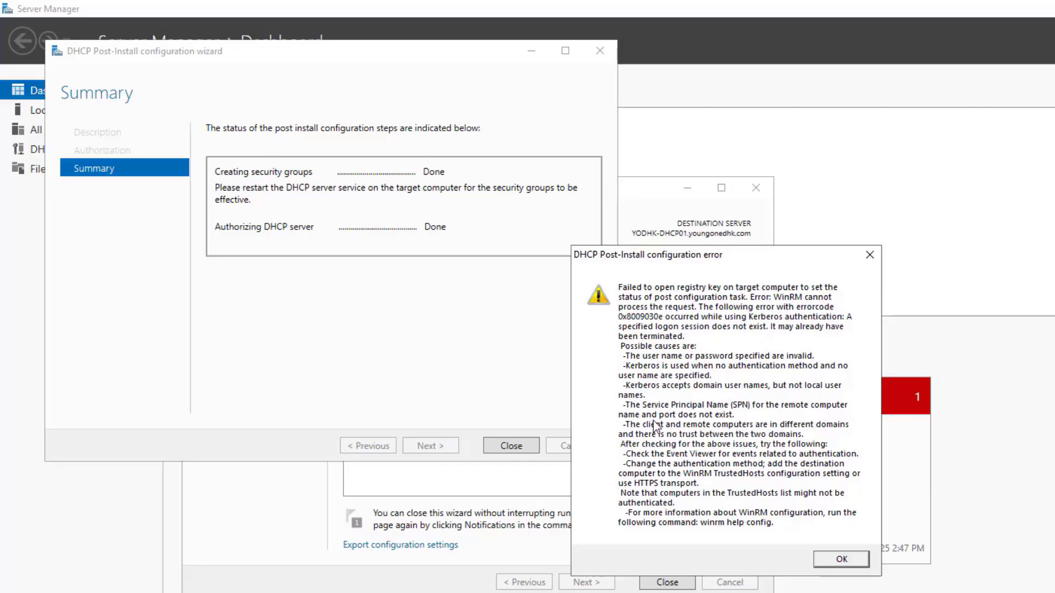
pyautogui.click(842, 559)
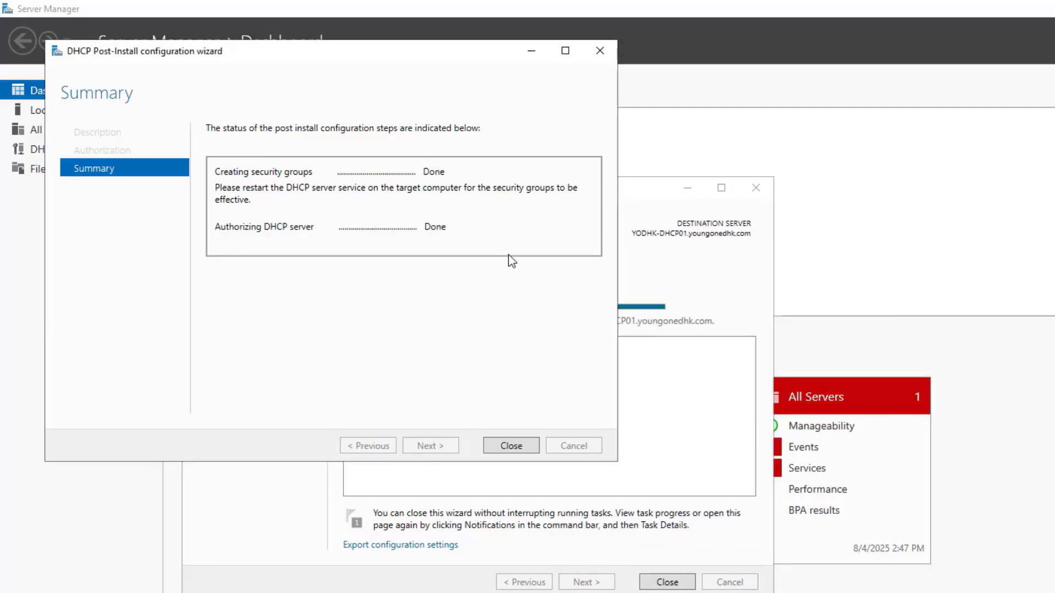
# Close both wizards and start the stopped edgeupdate service from the Local Server Services alert.
pyautogui.click(511, 446)
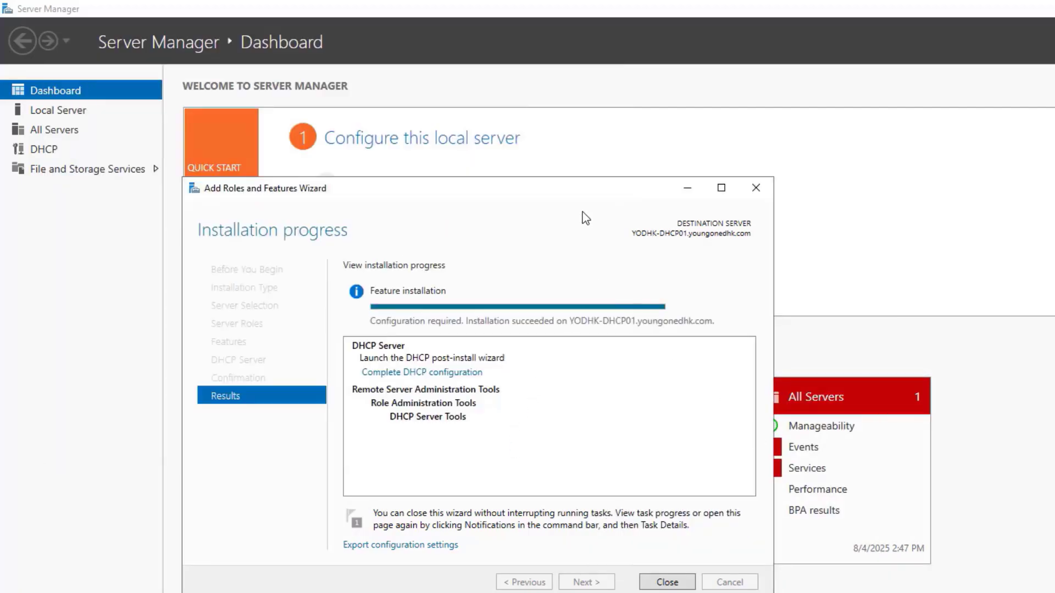
pyautogui.click(667, 583)
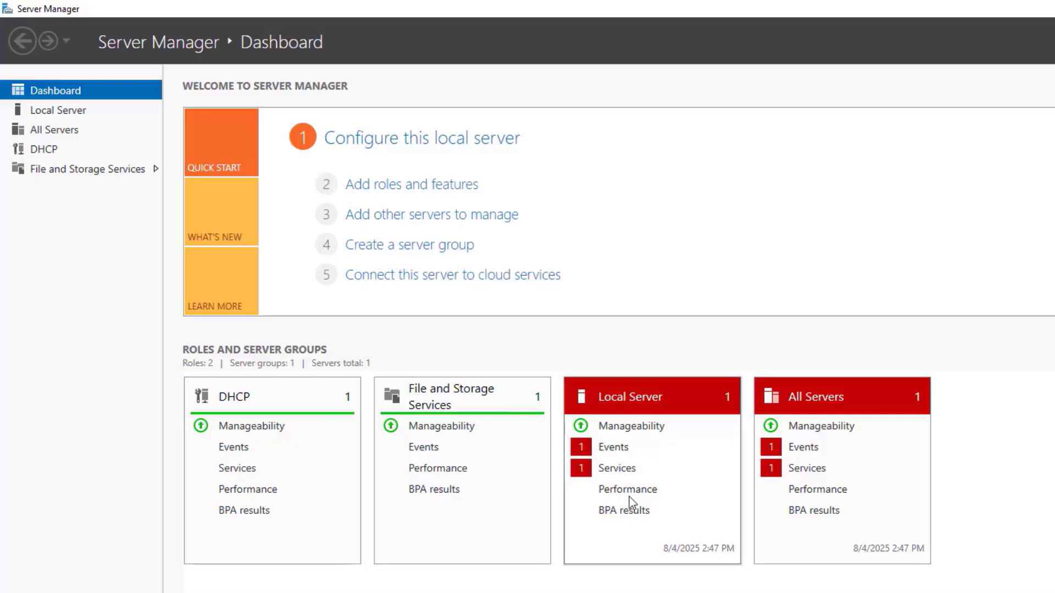
pyautogui.click(621, 468)
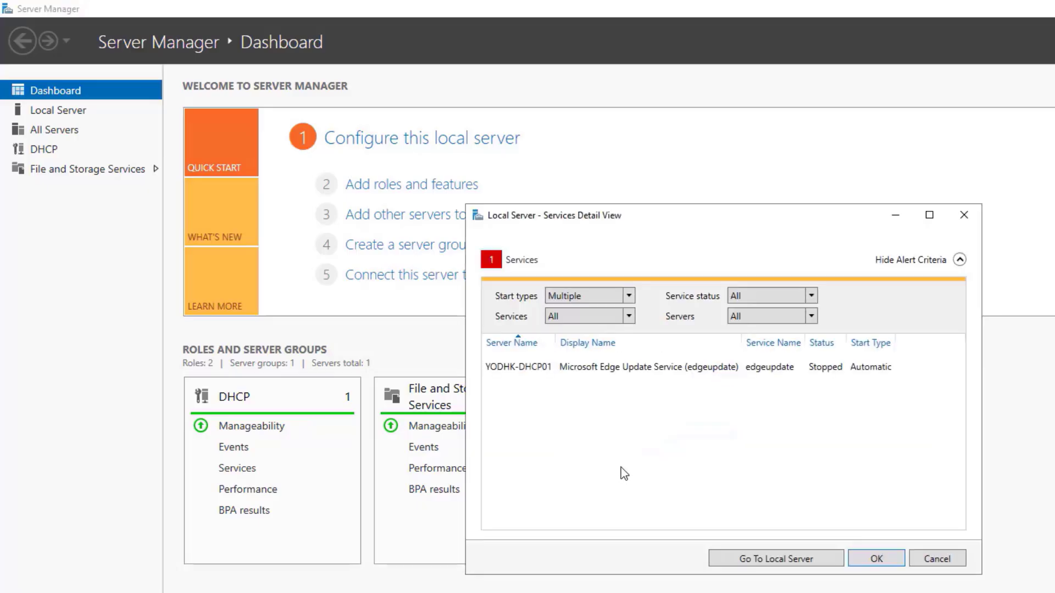
pyautogui.rightClick(540, 368)
pyautogui.click(562, 381)
pyautogui.click(876, 558)
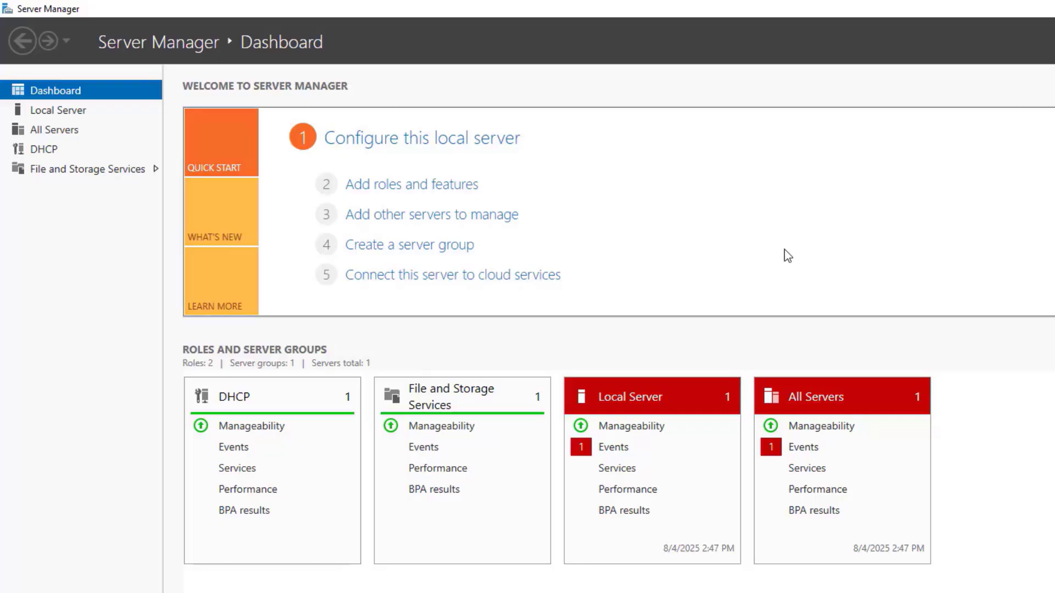
# Open the DHCP console from Server Manager, maximize it, and widen the tree pane.
pyautogui.click(46, 149)
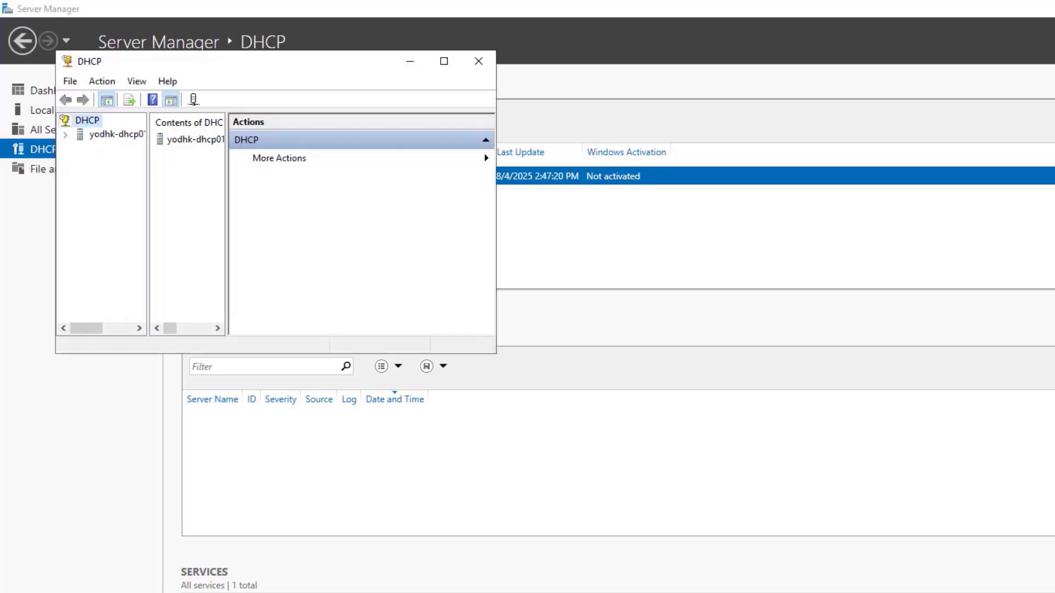
pyautogui.moveTo(361, 66); pyautogui.dragTo(420, 114)
pyautogui.moveTo(209, 245); pyautogui.dragTo(379, 274)
pyautogui.click(506, 107)
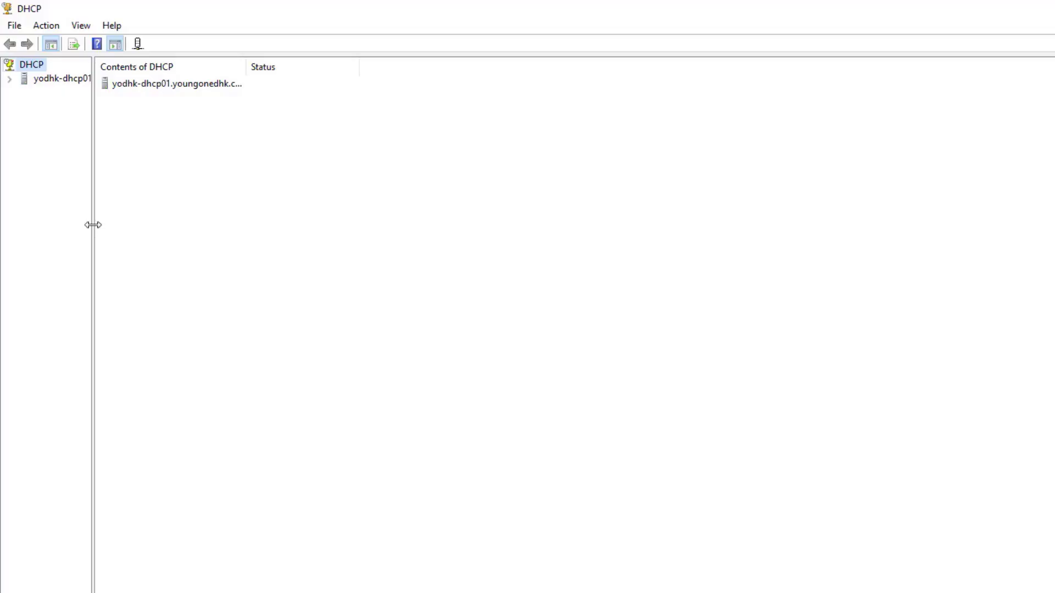
pyautogui.moveTo(91, 223); pyautogui.dragTo(173, 235)
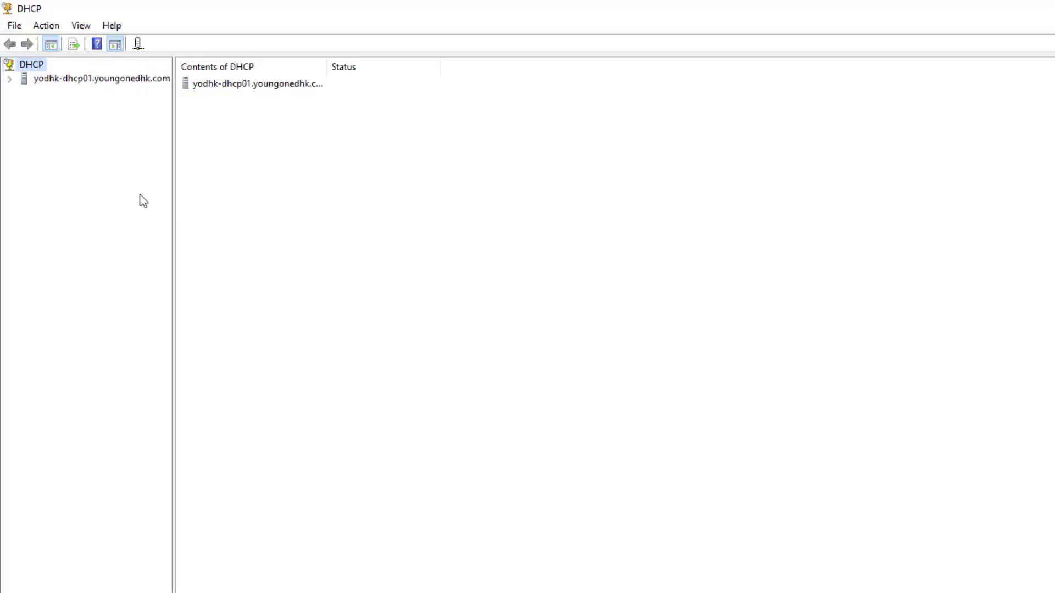
# Expand the yodhk-dhcp01 server and its IPv4 node, then select IPv4.
pyautogui.click(10, 80)
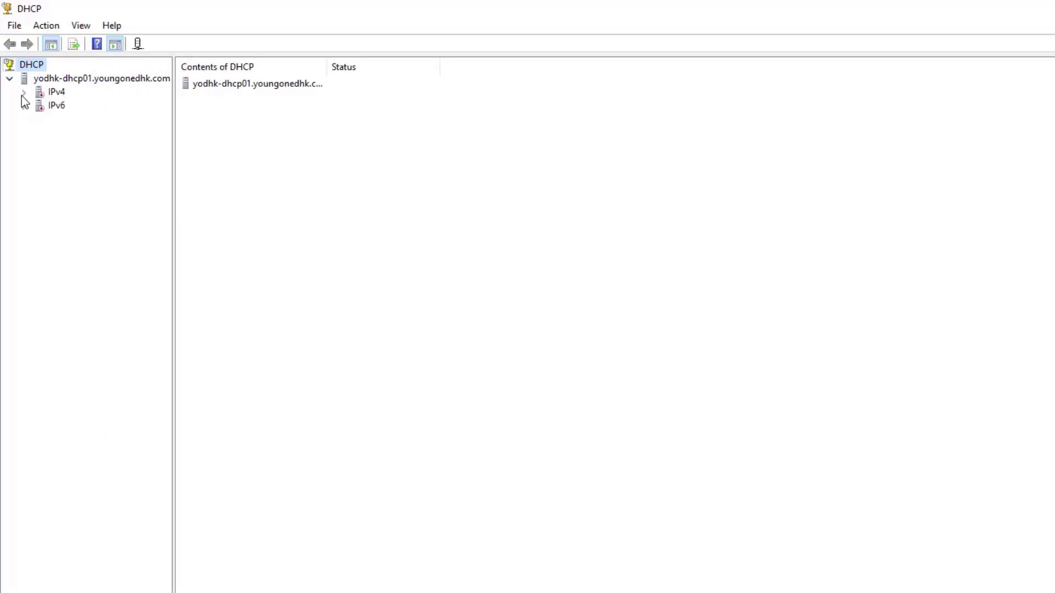
pyautogui.click(24, 93)
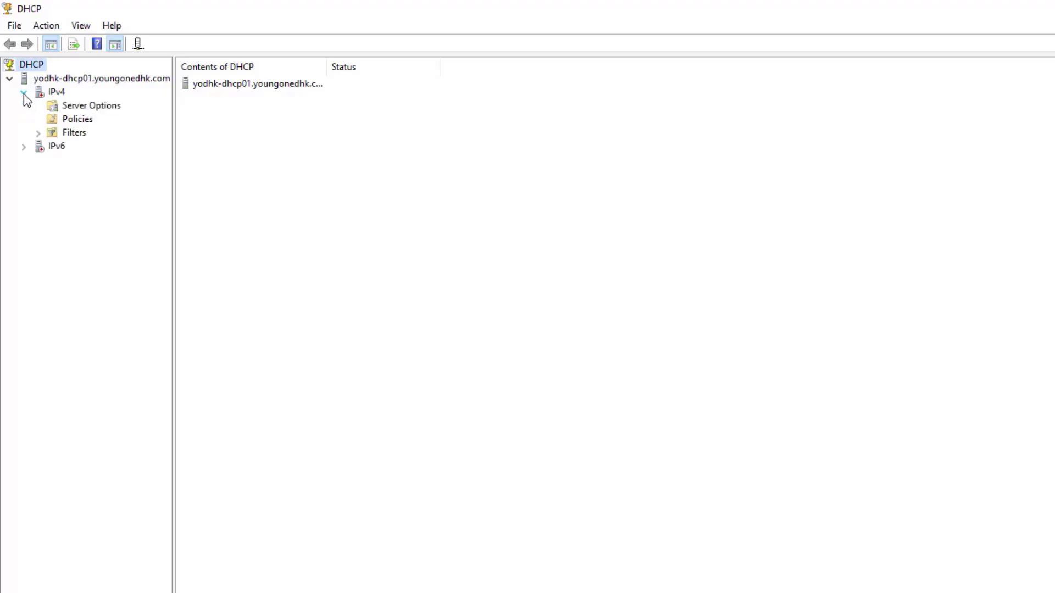
pyautogui.click(24, 94)
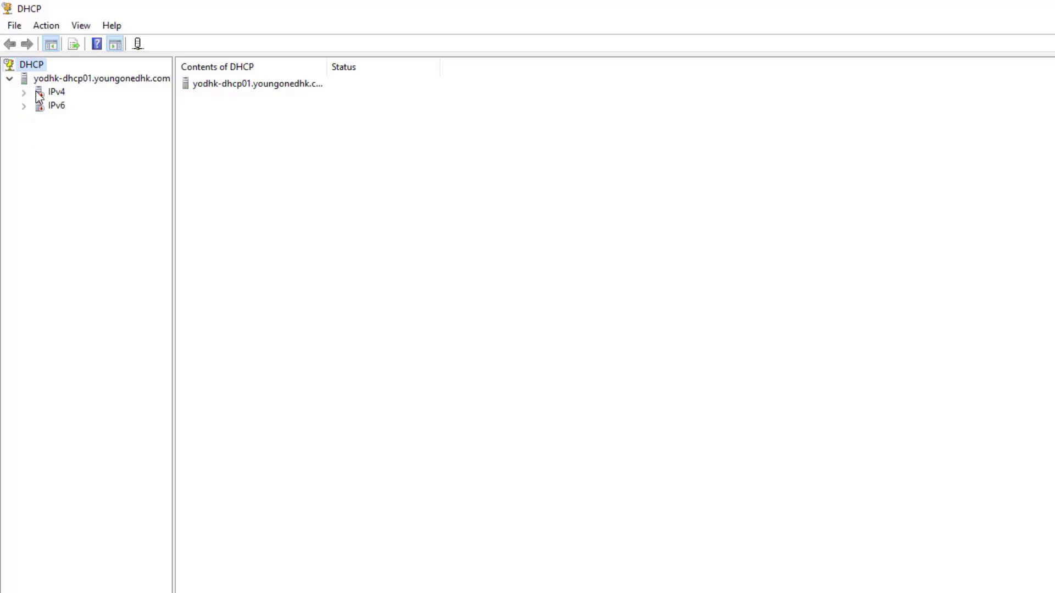
pyautogui.click(25, 93)
pyautogui.rightClick(55, 93)
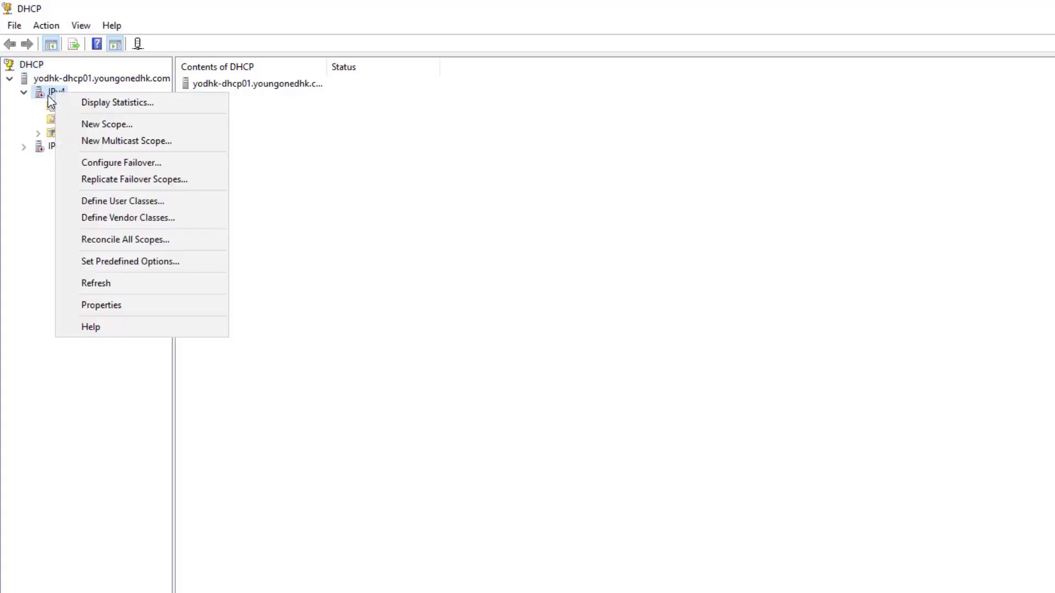
pyautogui.click(38, 239)
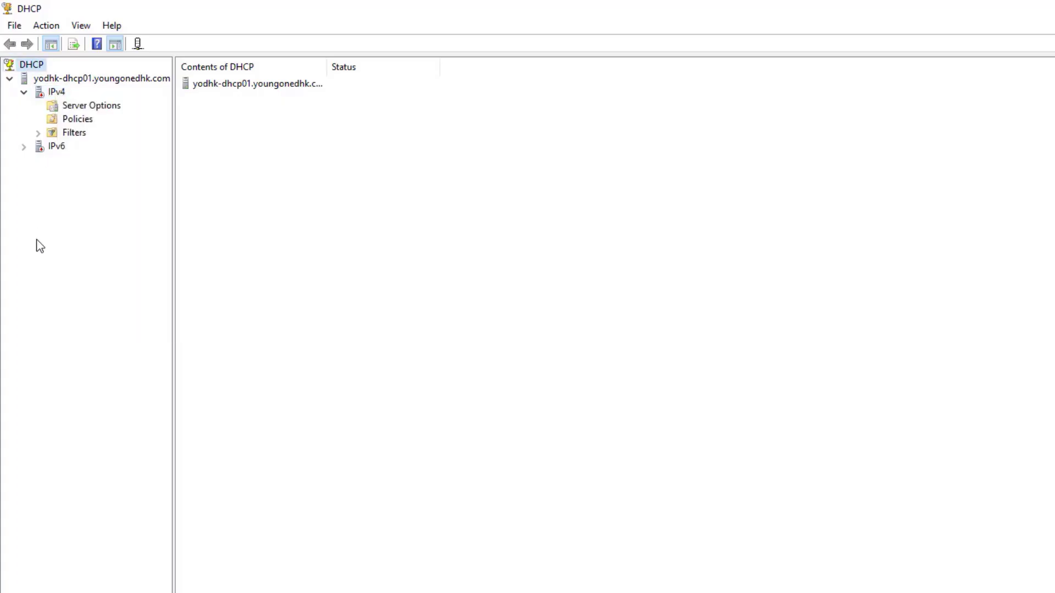
pyautogui.click(42, 98)
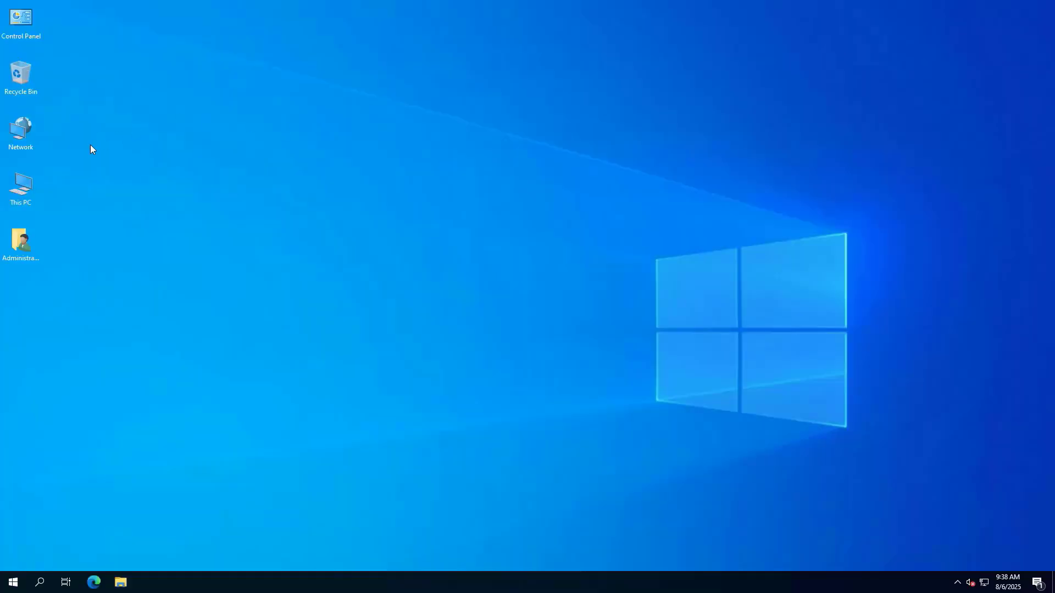
# Set YODHK-DHCP02's membership to the youngonedhk.com domain in System Properties.
pyautogui.rightClick(23, 188)
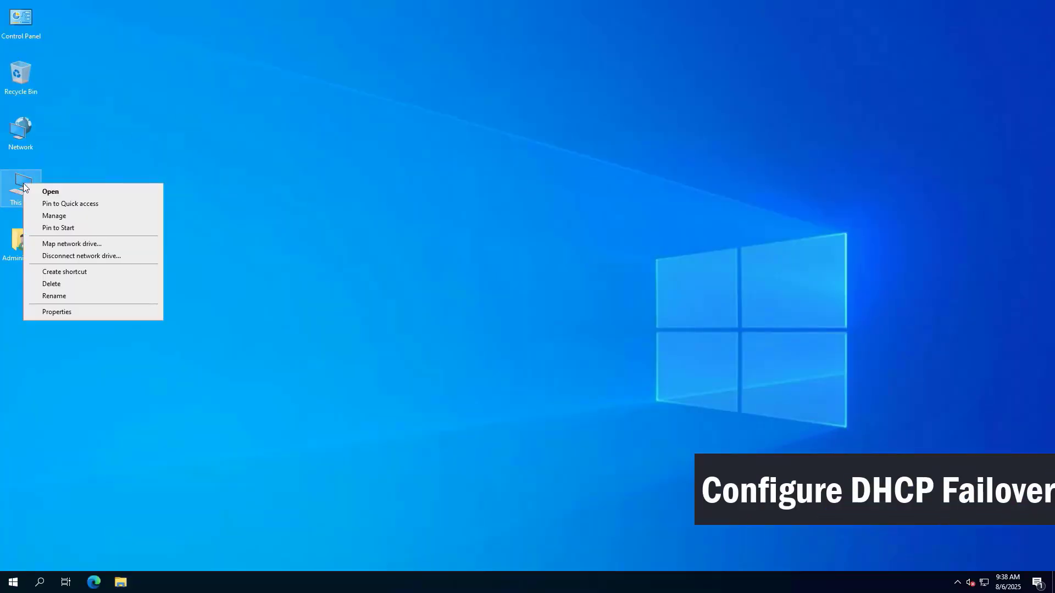
pyautogui.click(87, 308)
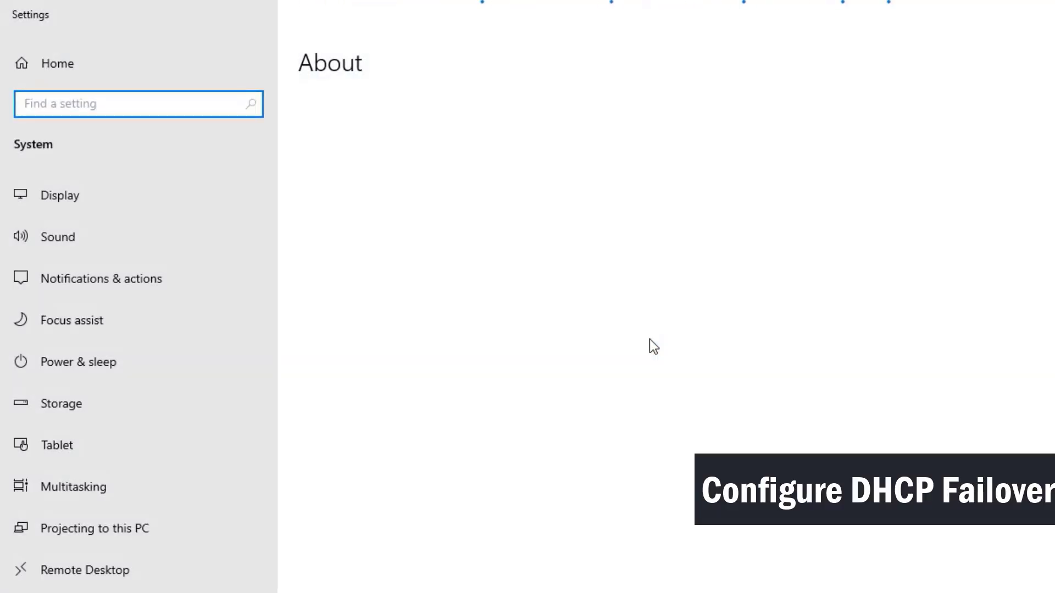
pyautogui.moveTo(391, 225); pyautogui.dragTo(544, 224)
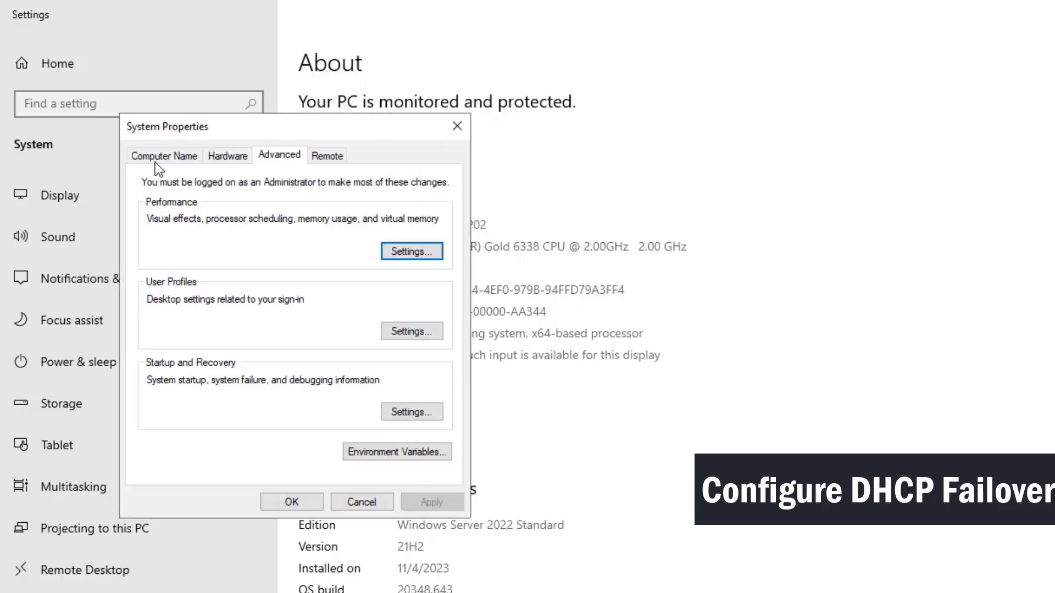
pyautogui.click(155, 157)
pyautogui.click(419, 325)
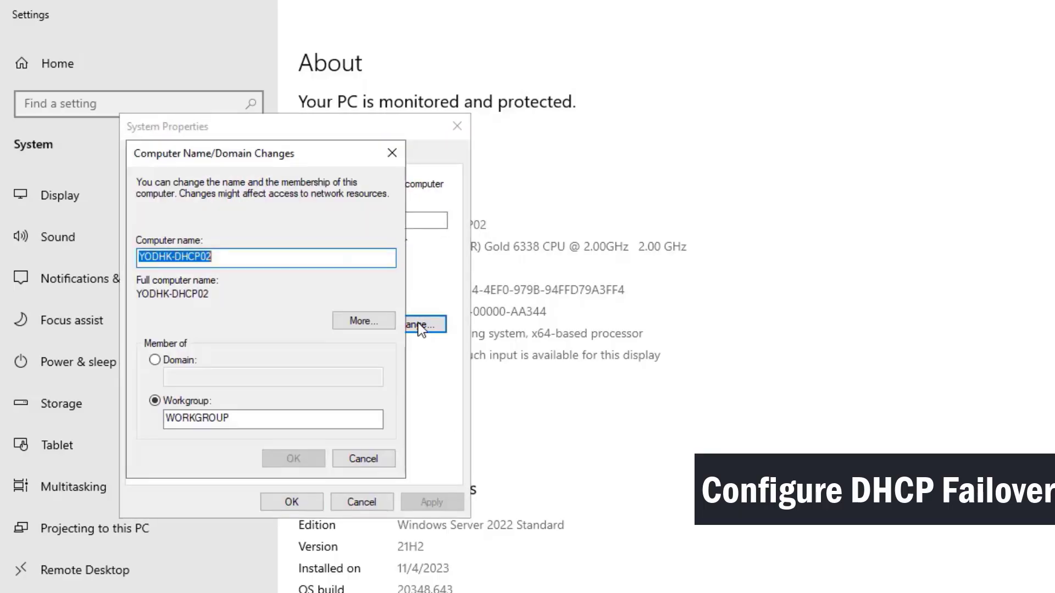
pyautogui.click(154, 360)
pyautogui.click(167, 377)
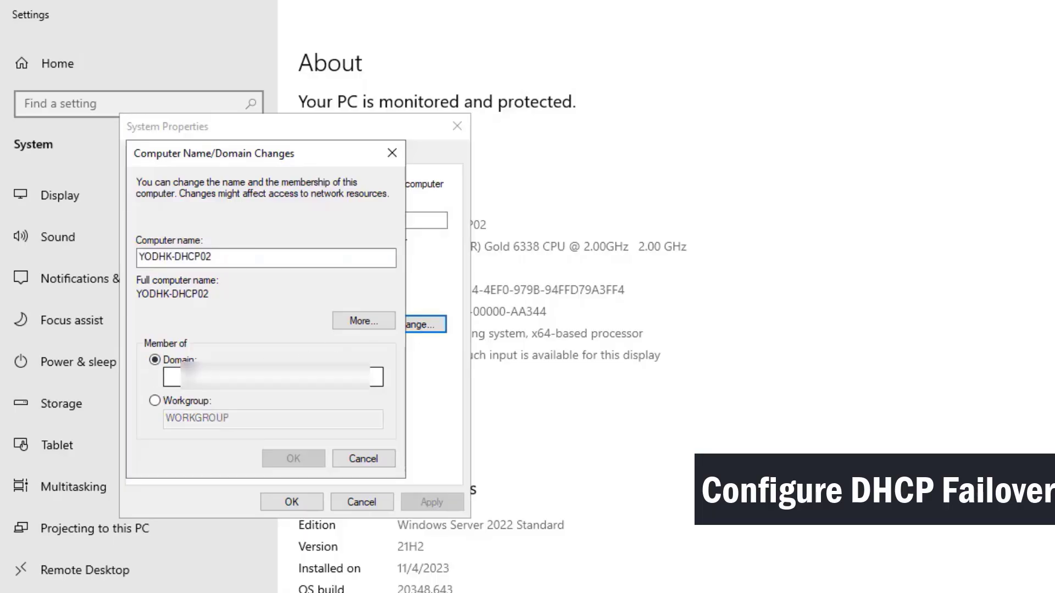
pyautogui.write('yo')
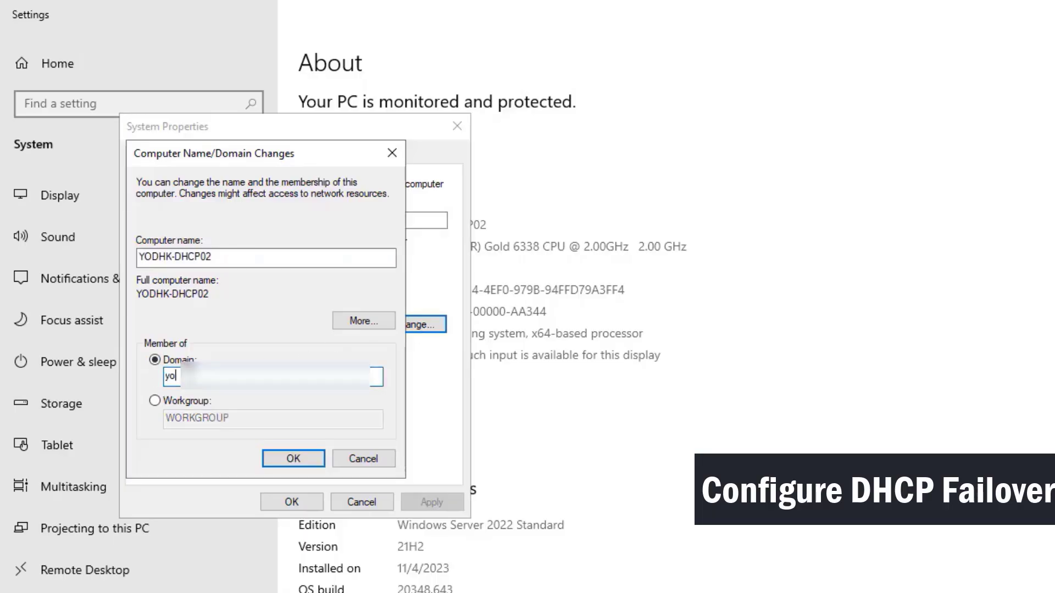
pyautogui.write('umain.com')
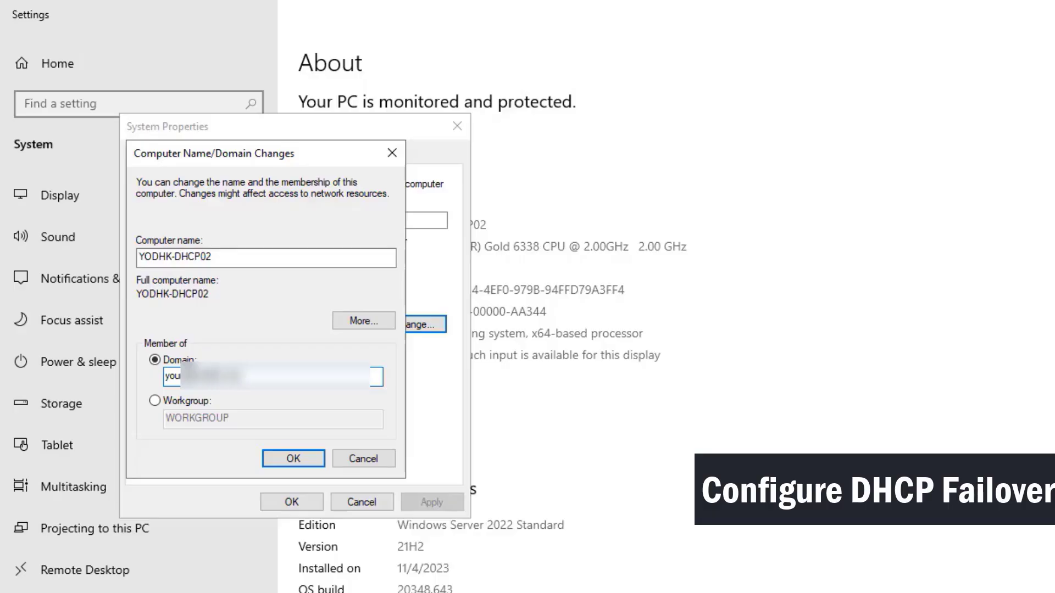
pyautogui.click(286, 460)
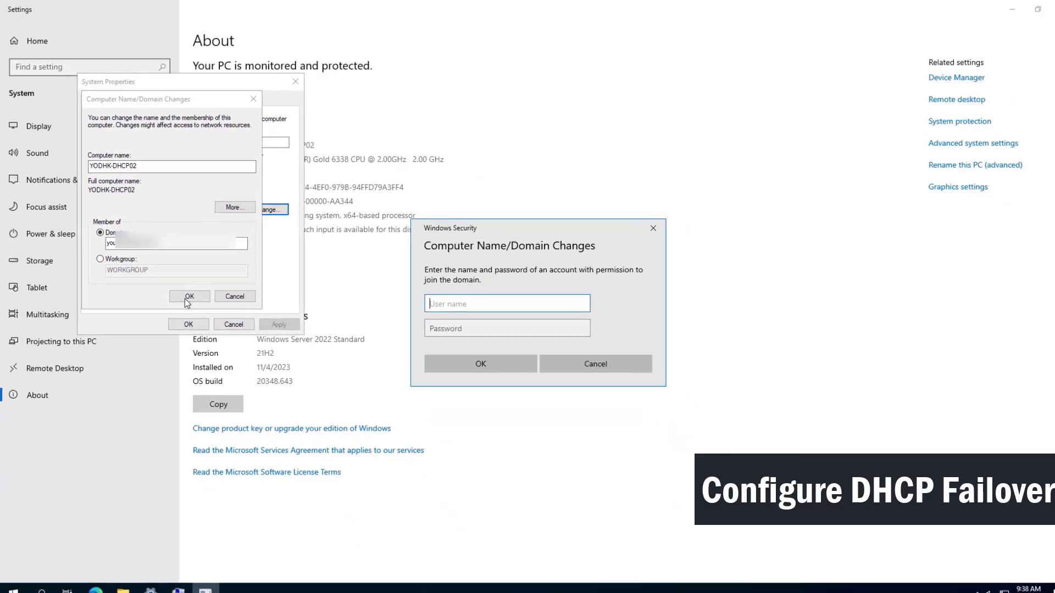
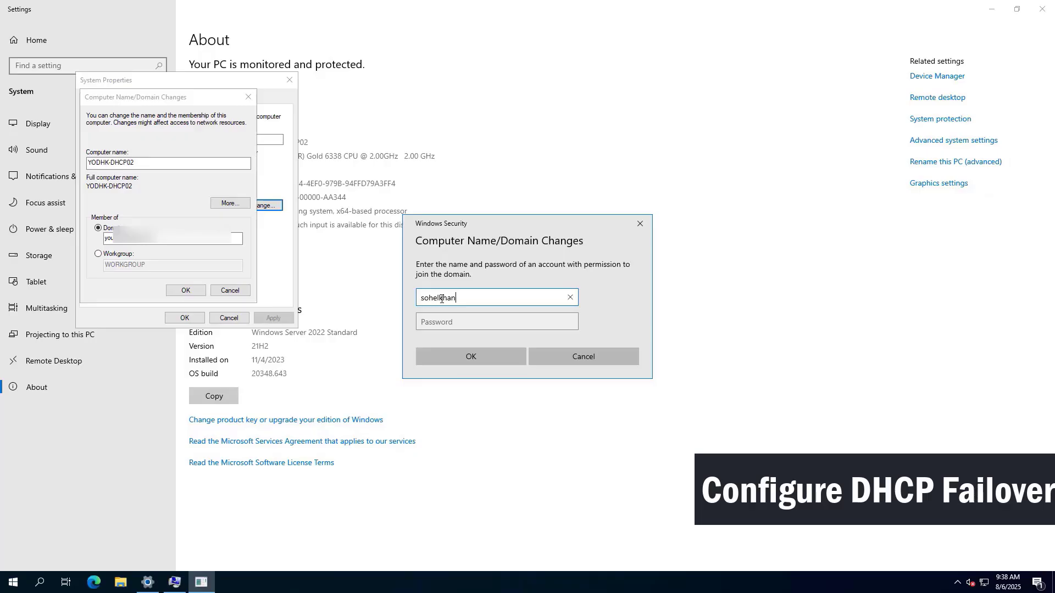
# Enter the domain administrator's user name and password to join the domain.
pyautogui.press('Tab')
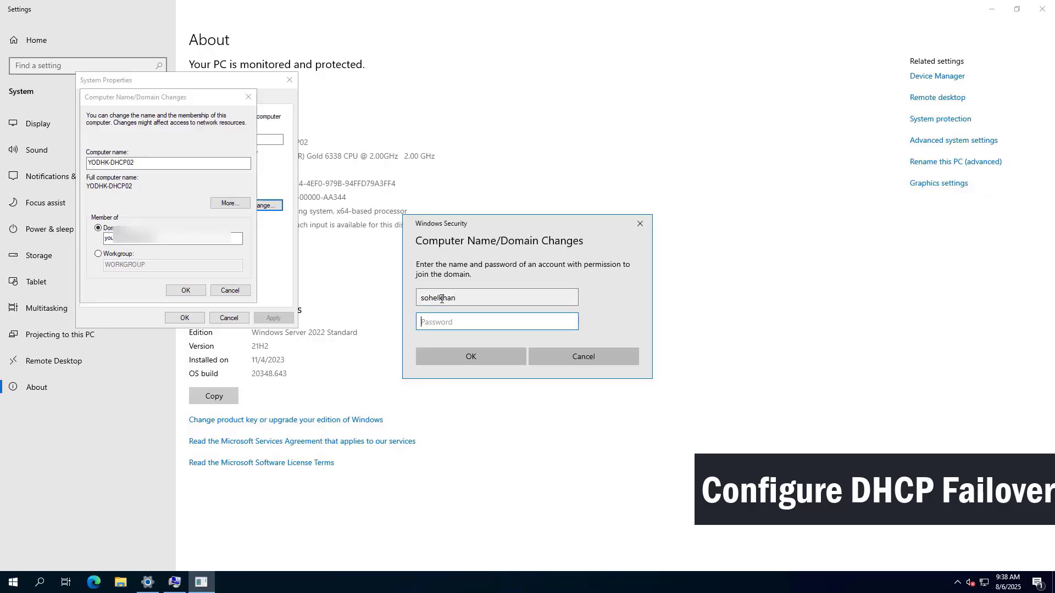
pyautogui.write('*')
pyautogui.click(477, 354)
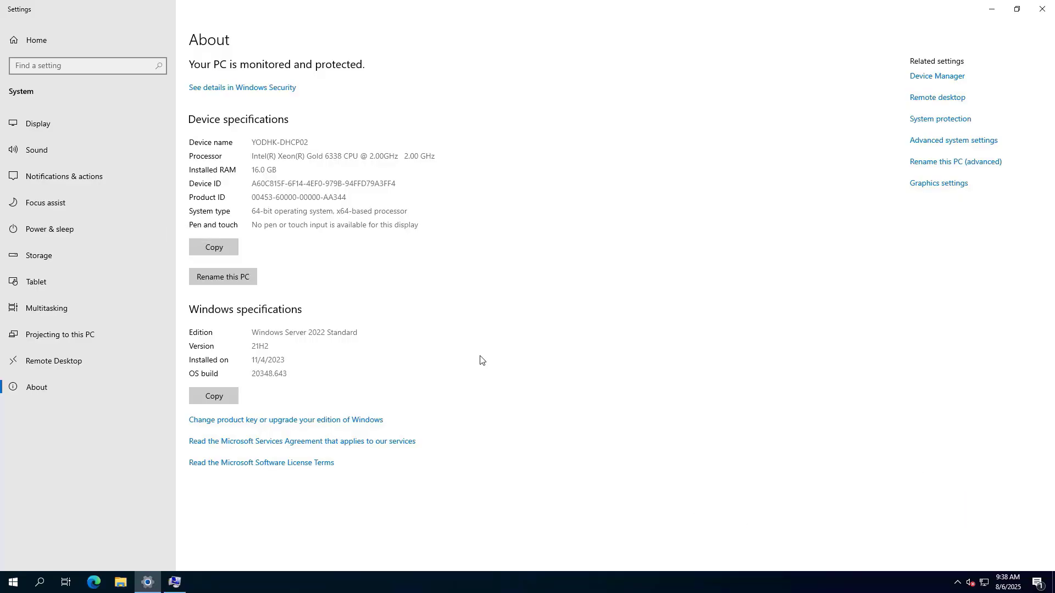
# Close Settings, acknowledge the welcome and restart notices, and restart the computer.
pyautogui.click(1041, 10)
pyautogui.click(601, 329)
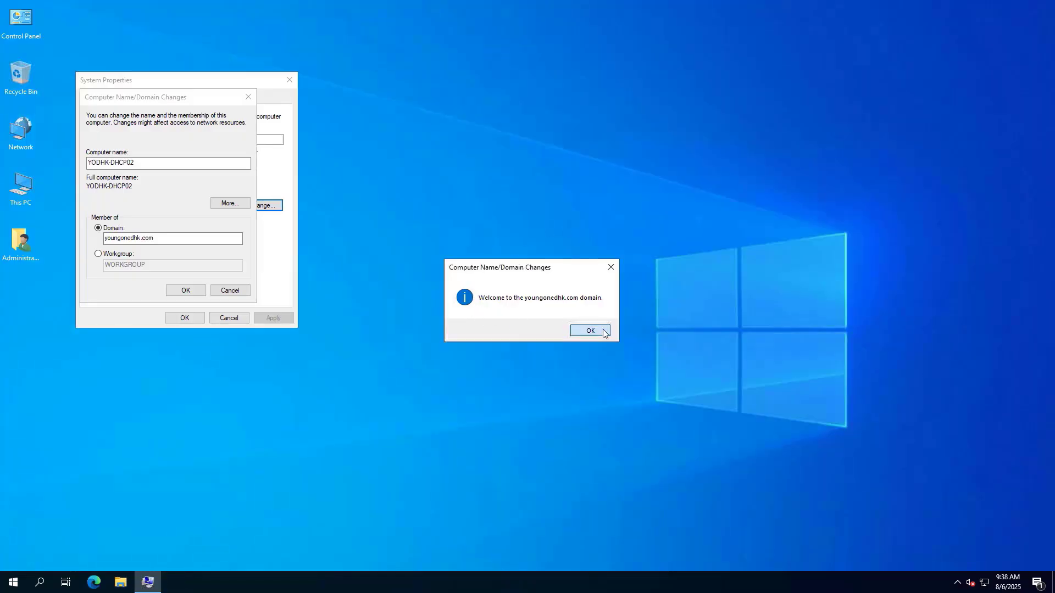
pyautogui.click(590, 304)
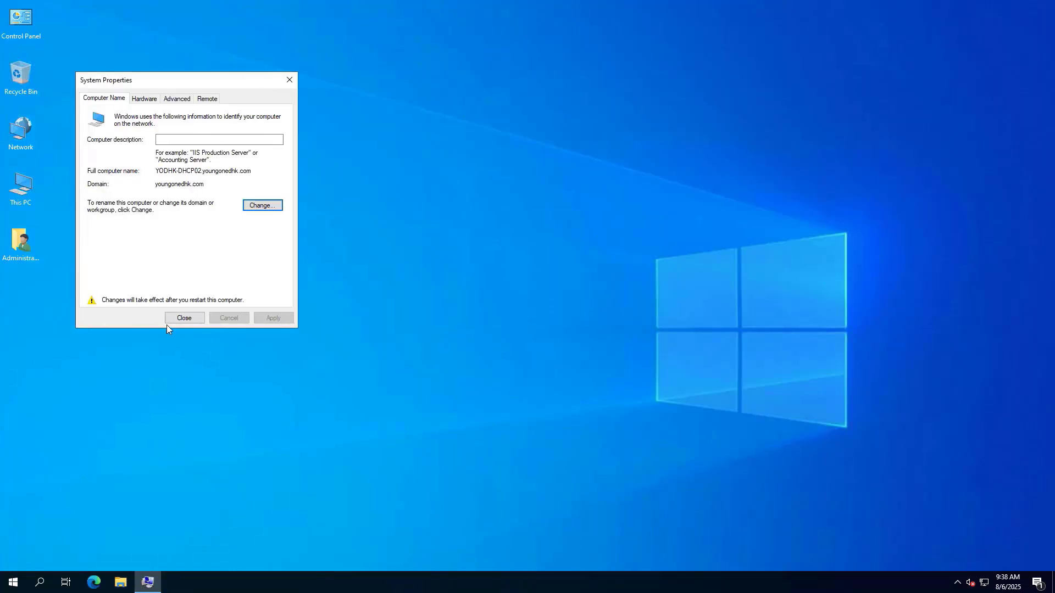
pyautogui.click(183, 318)
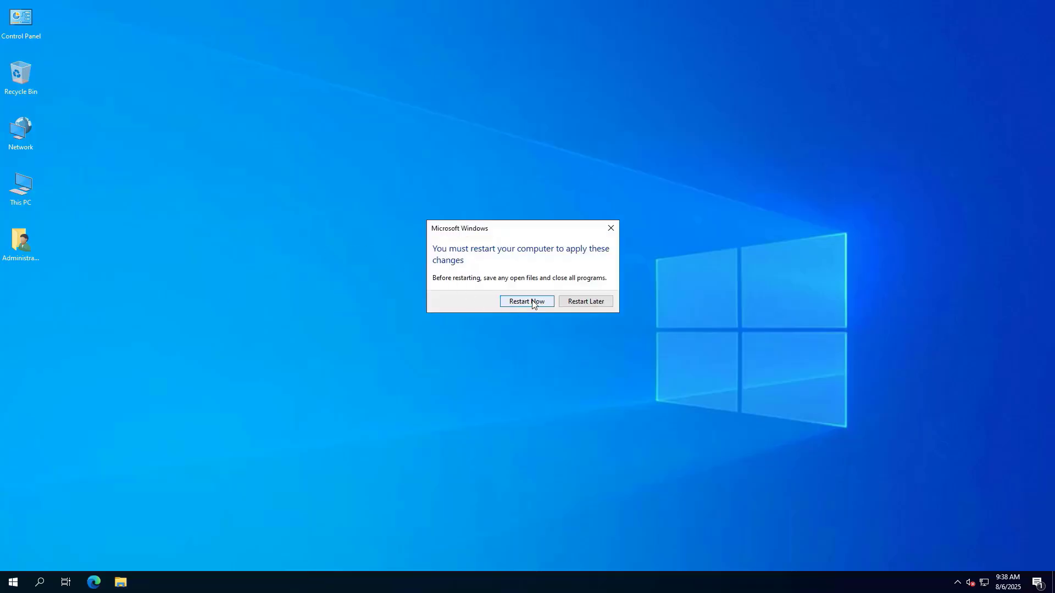
pyautogui.click(532, 302)
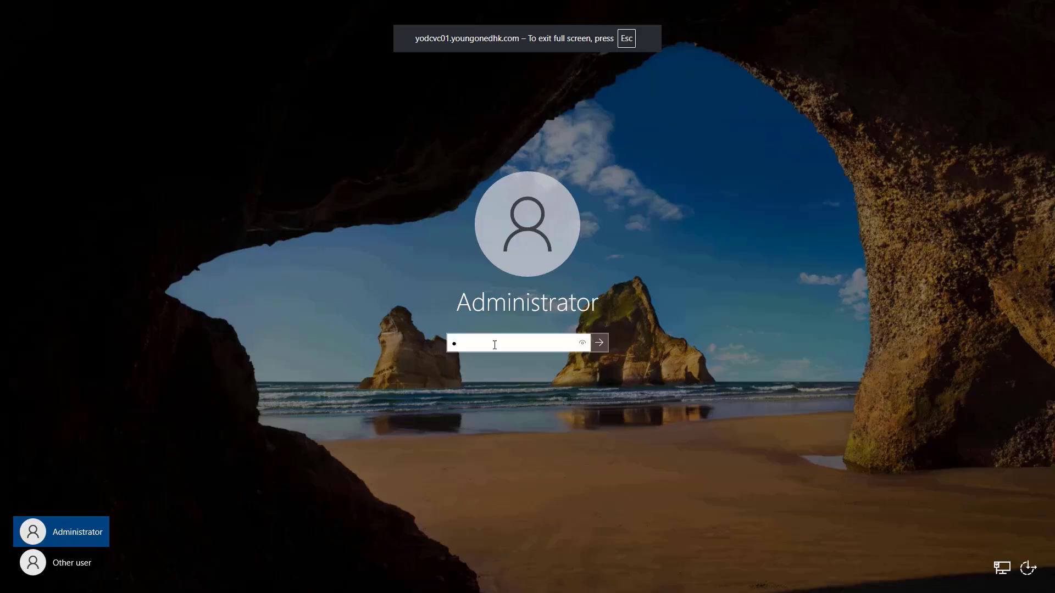
# Sign back in as Administrator with the account password.
pyautogui.click(495, 344)
pyautogui.press('BackSpace')
pyautogui.write('••••••••••')
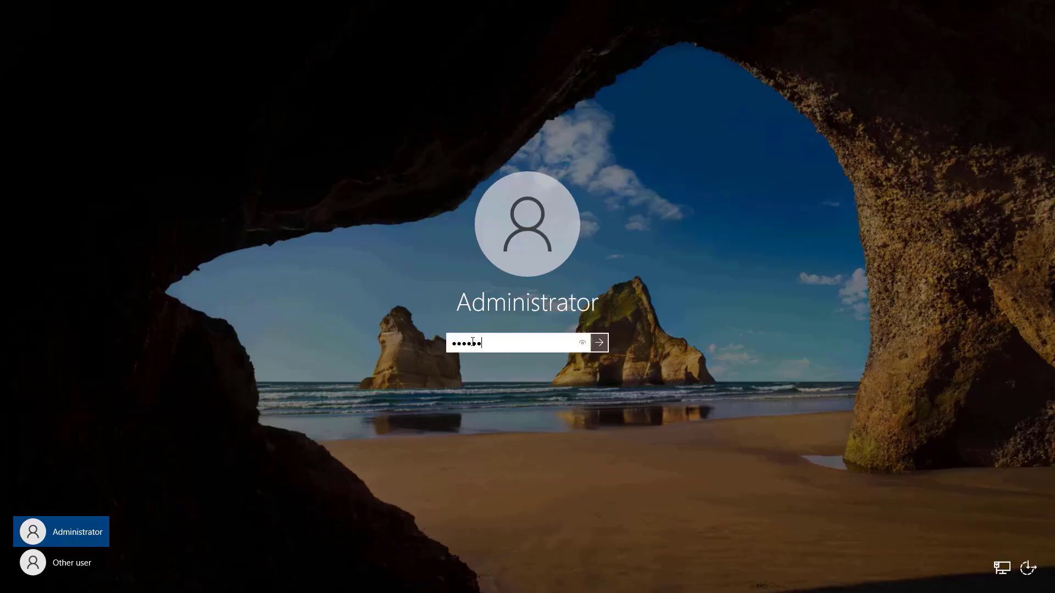
pyautogui.press('Return')
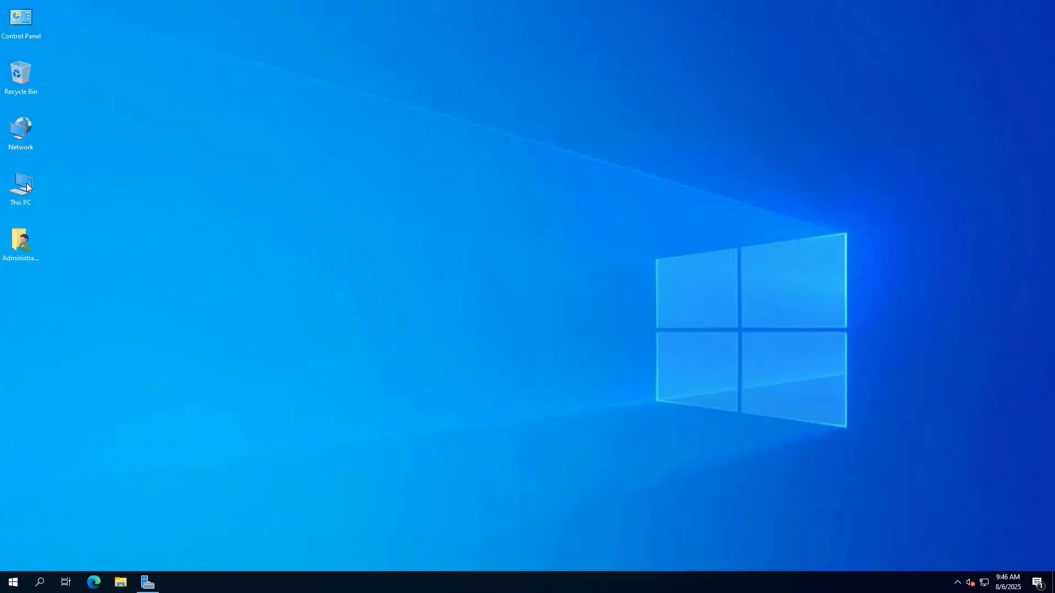
# Confirm the full device name reads YODHK-DHCP02.youngonedhk.com, then close Settings.
pyautogui.rightClick(24, 184)
pyautogui.click(91, 315)
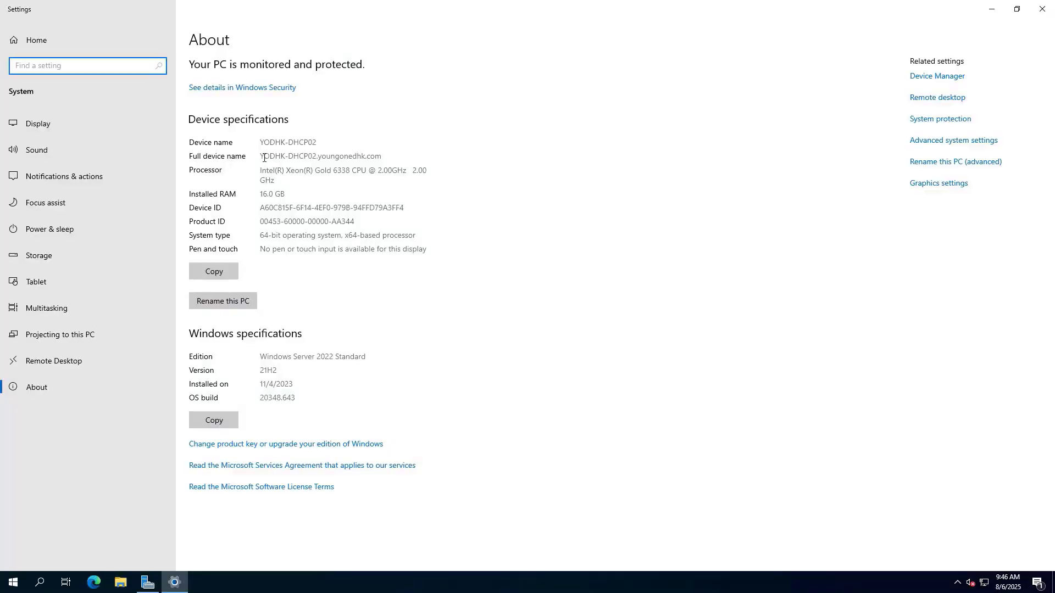
pyautogui.moveTo(259, 156); pyautogui.dragTo(409, 151)
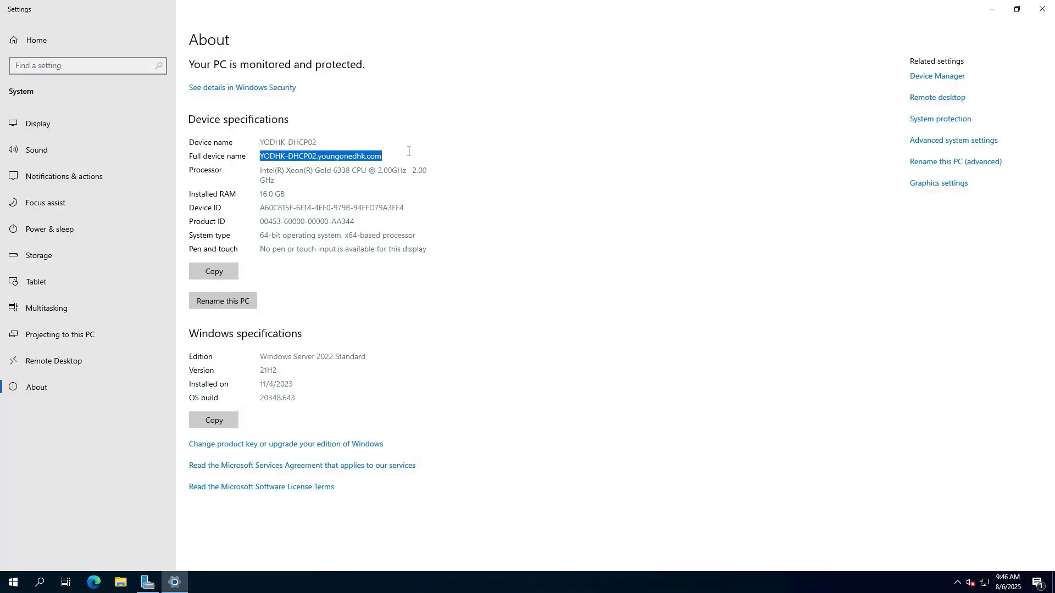
pyautogui.click(506, 196)
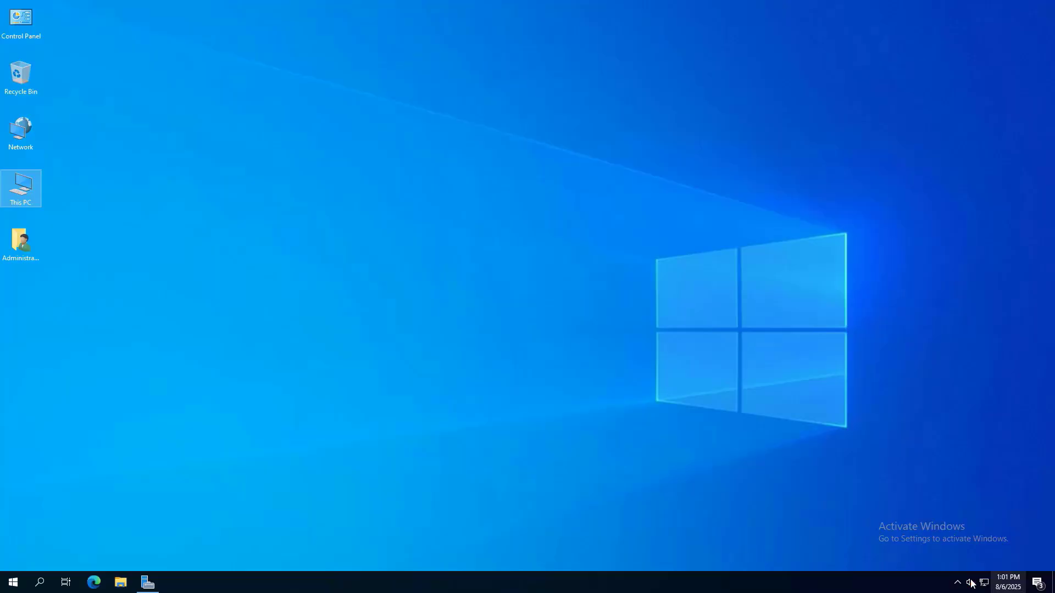
# Launch the Add Roles and Features wizard for a role-based installation on YODHK-DHCP02.
pyautogui.click(151, 577)
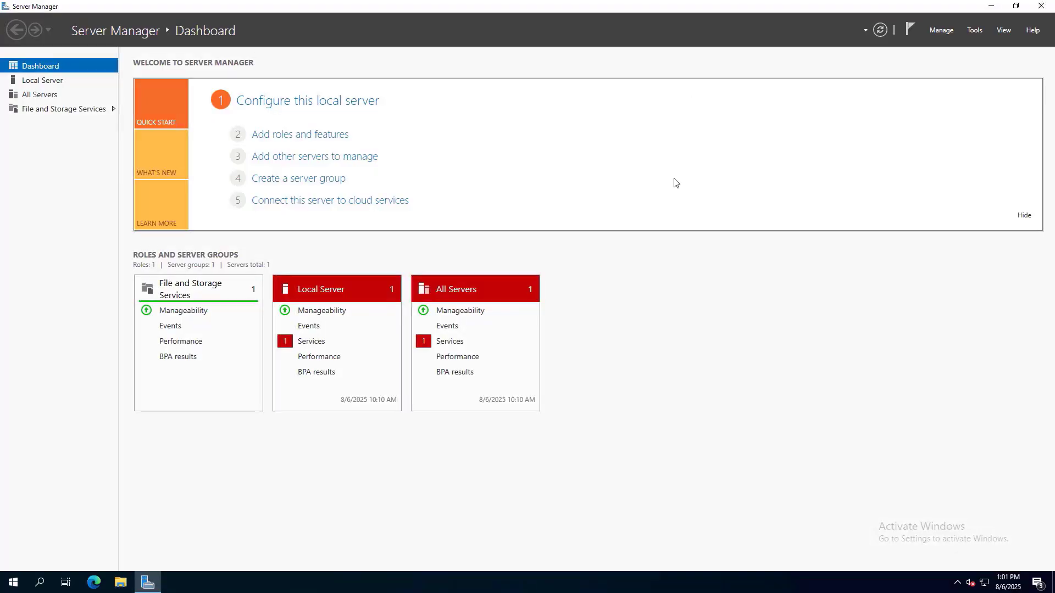
pyautogui.click(975, 31)
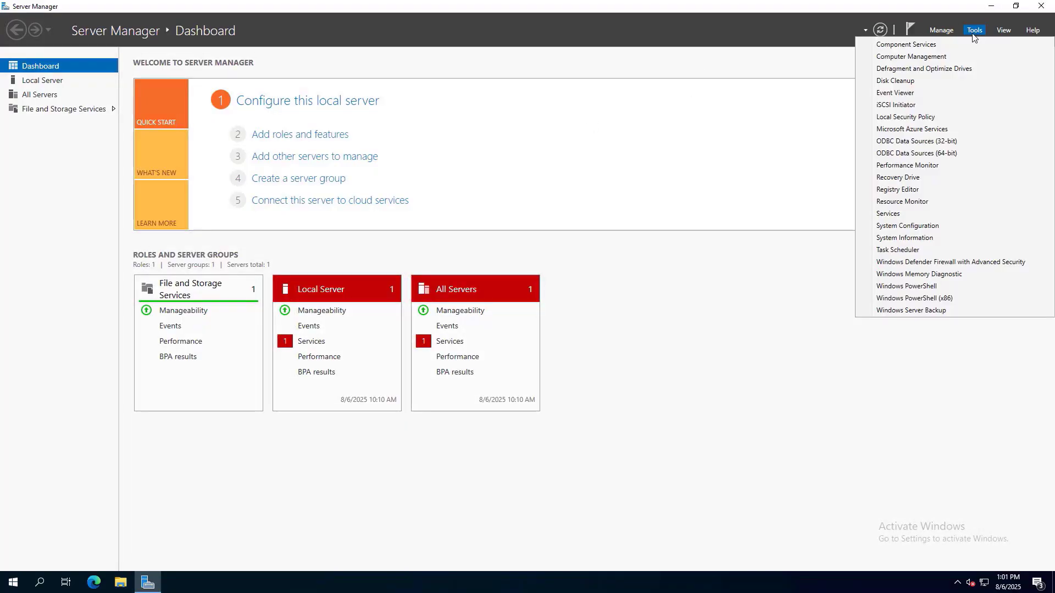
pyautogui.click(944, 31)
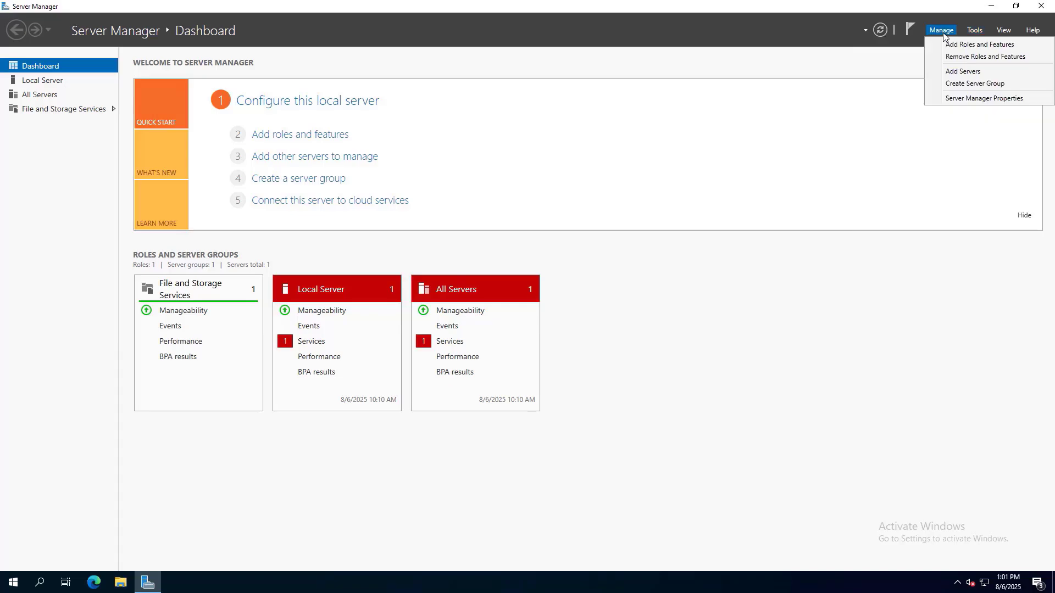
pyautogui.click(957, 45)
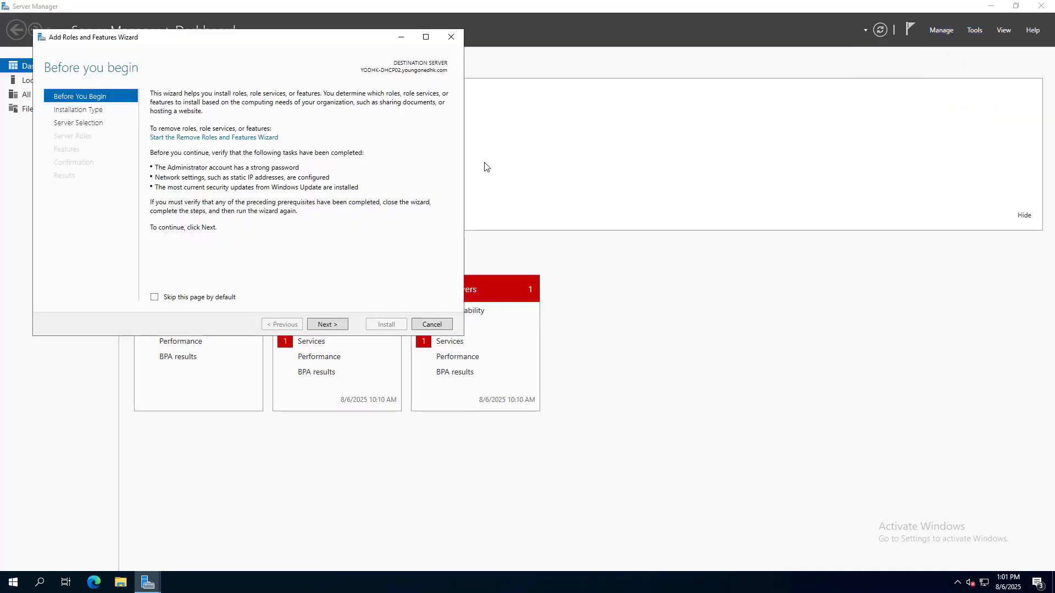
pyautogui.click(337, 325)
pyautogui.click(328, 325)
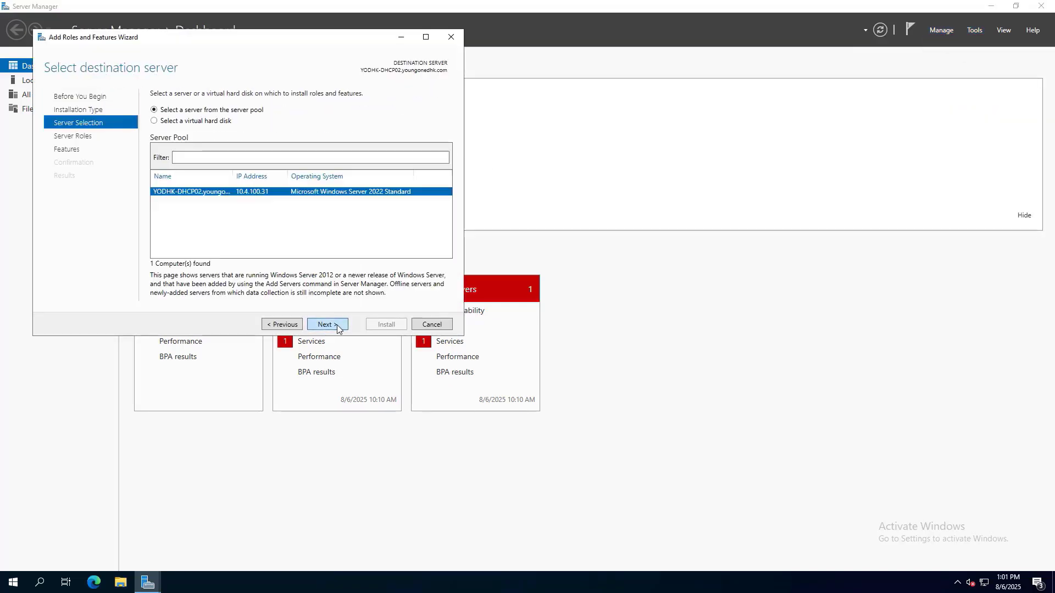
pyautogui.click(337, 327)
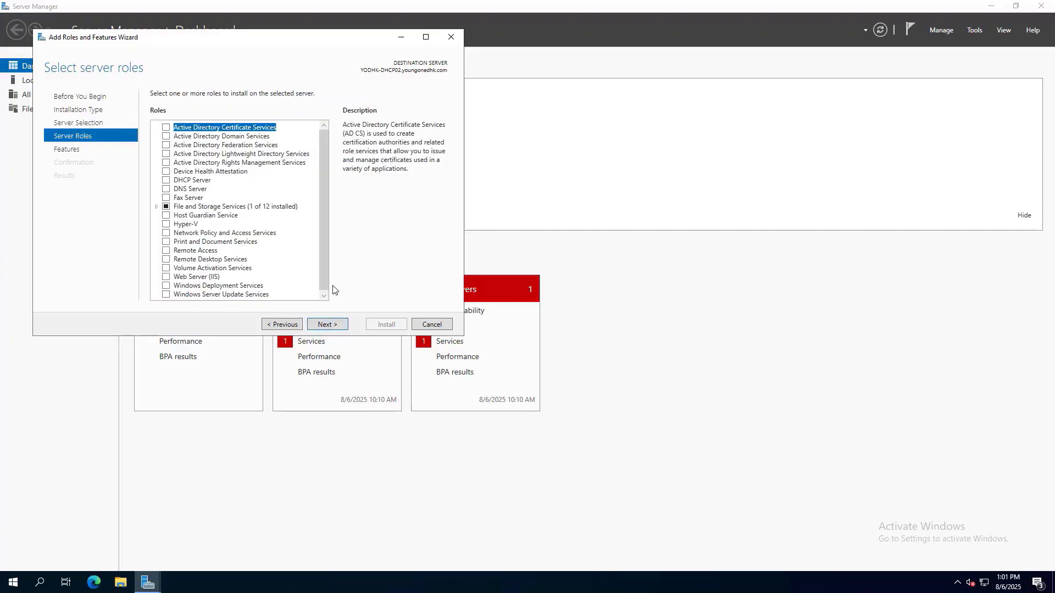
# Select the DHCP Server role with its required features and install it.
pyautogui.click(165, 182)
pyautogui.click(283, 277)
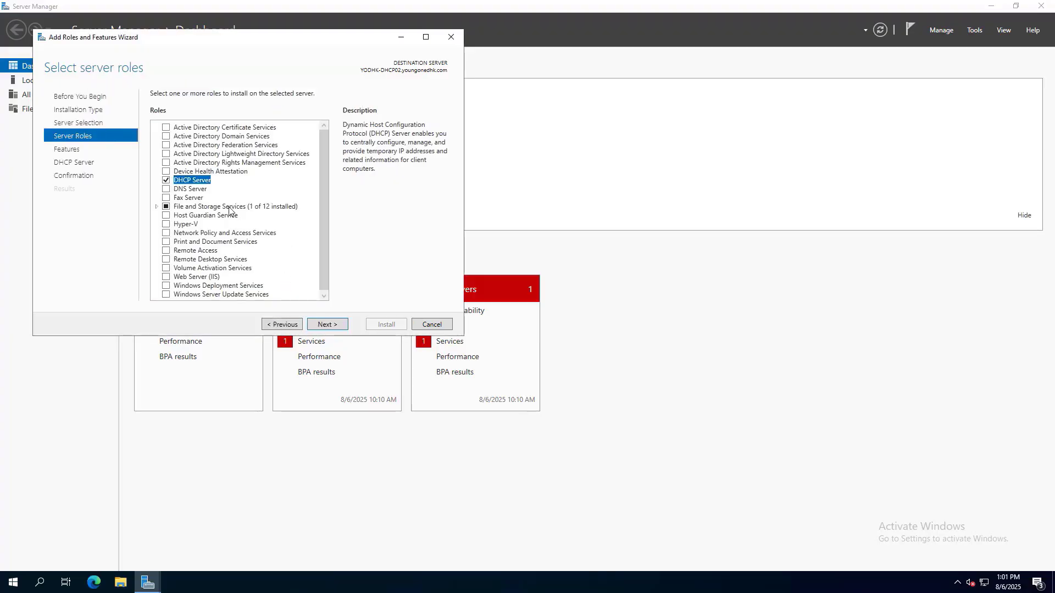
pyautogui.click(326, 328)
pyautogui.click(323, 324)
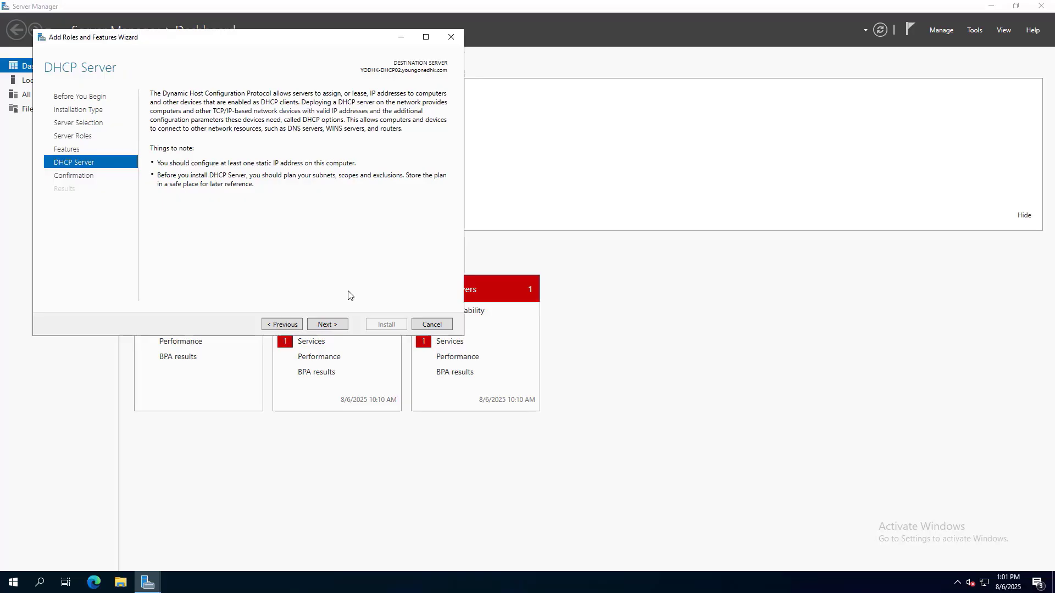
pyautogui.click(335, 327)
pyautogui.click(386, 329)
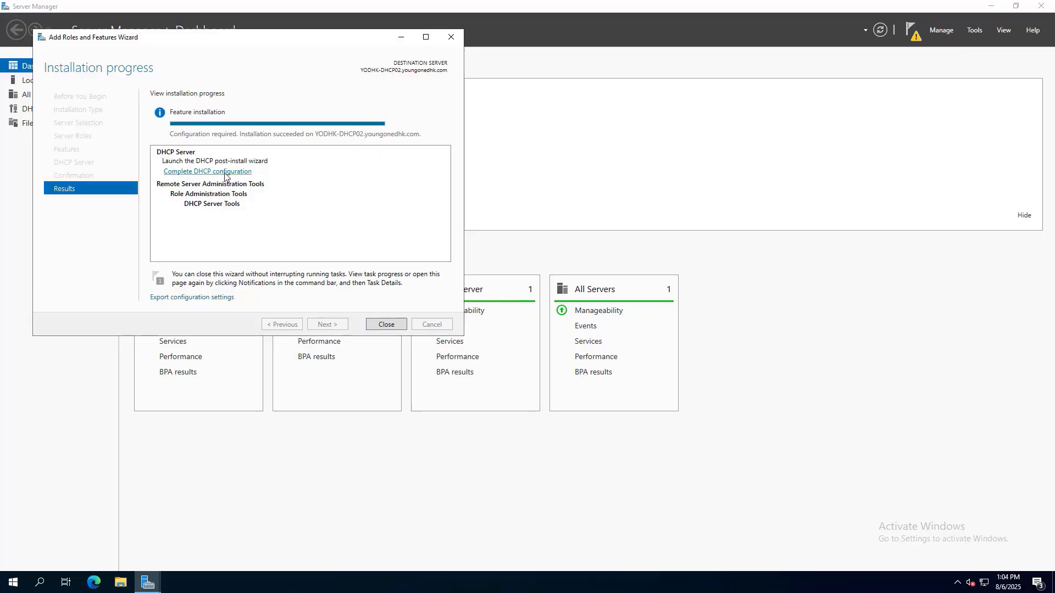
# Authorize the DHCP server with alternate administrator credentials, dismiss the WinRM error, and close the post-install wizard.
pyautogui.click(224, 172)
pyautogui.click(357, 367)
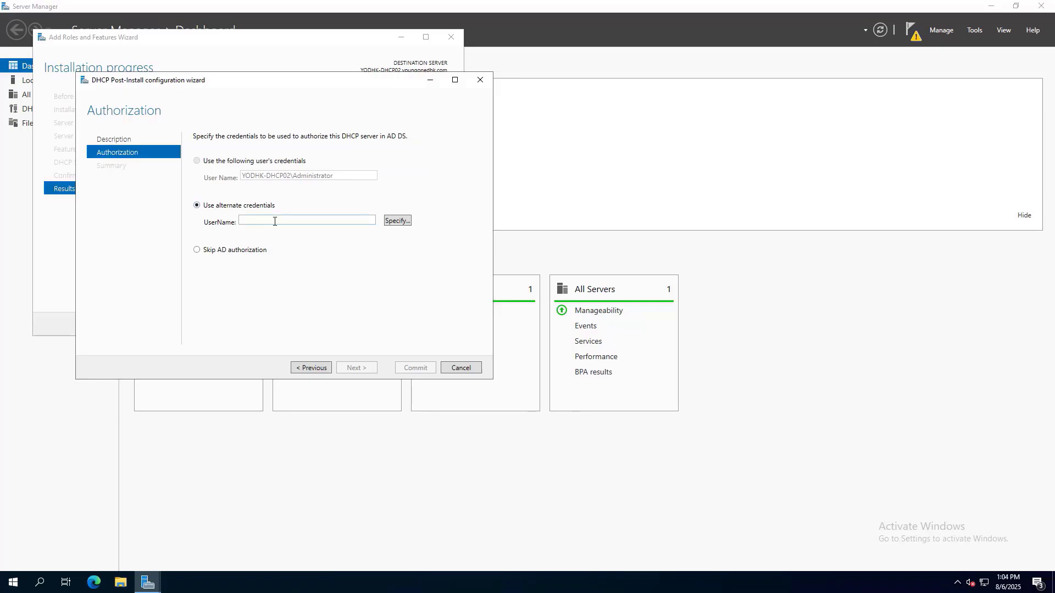
pyautogui.click(258, 218)
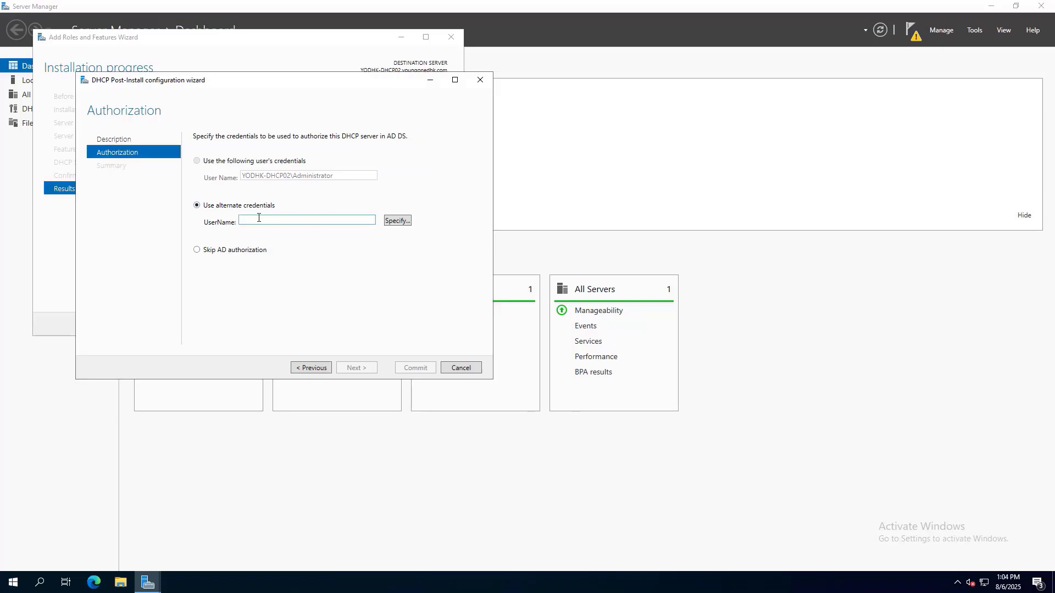
pyautogui.click(397, 220)
pyautogui.write('supportadmin')
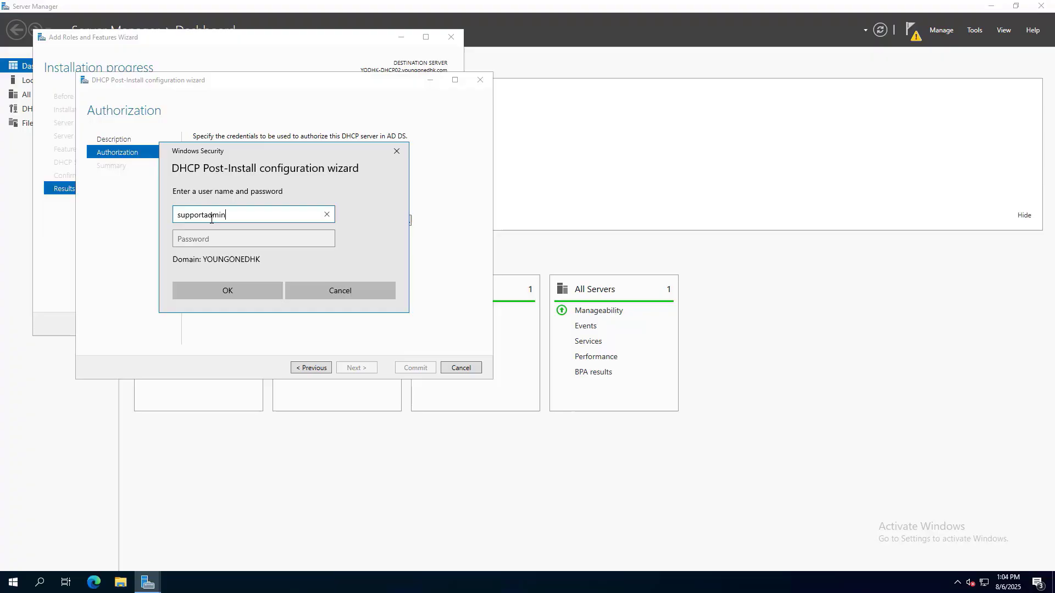
pyautogui.press('Tab')
pyautogui.write('•••')
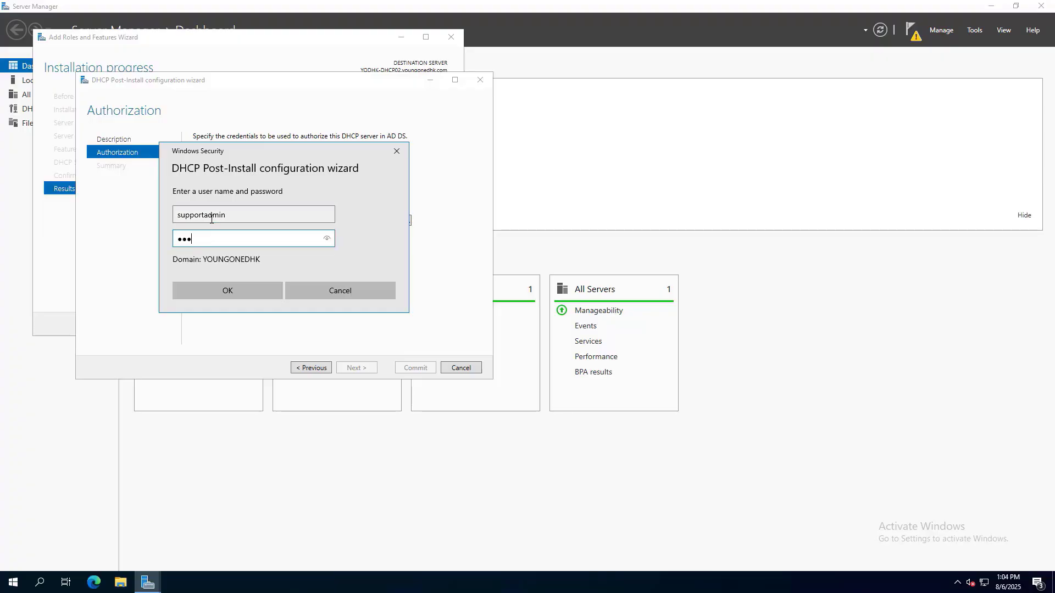
pyautogui.click(239, 284)
pyautogui.click(407, 368)
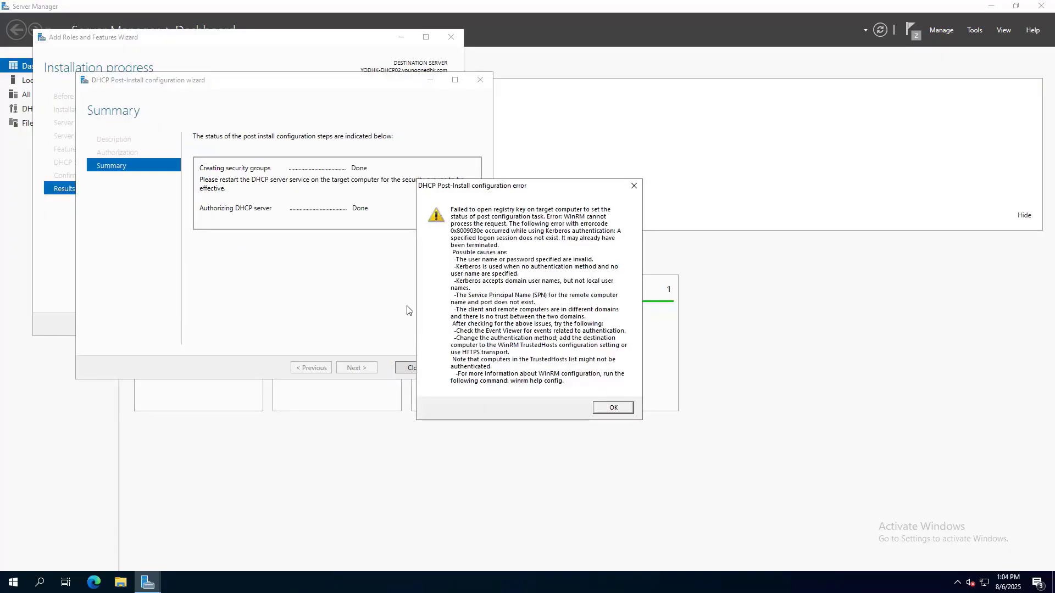
pyautogui.click(618, 408)
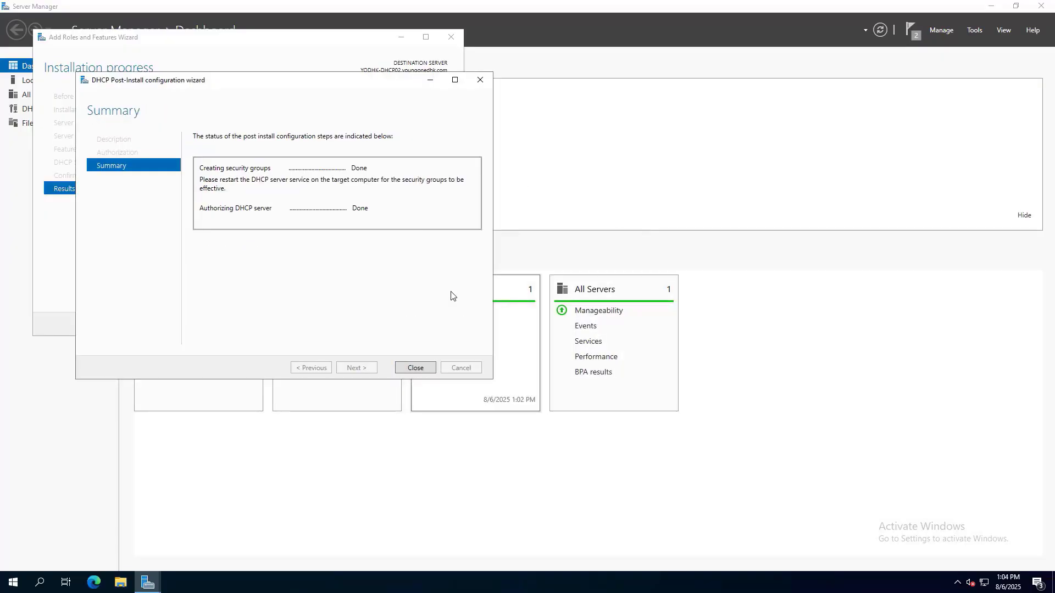
pyautogui.click(424, 367)
# Close the roles wizard, relaunch Server Manager, and open the DHCP management console.
pyautogui.click(387, 324)
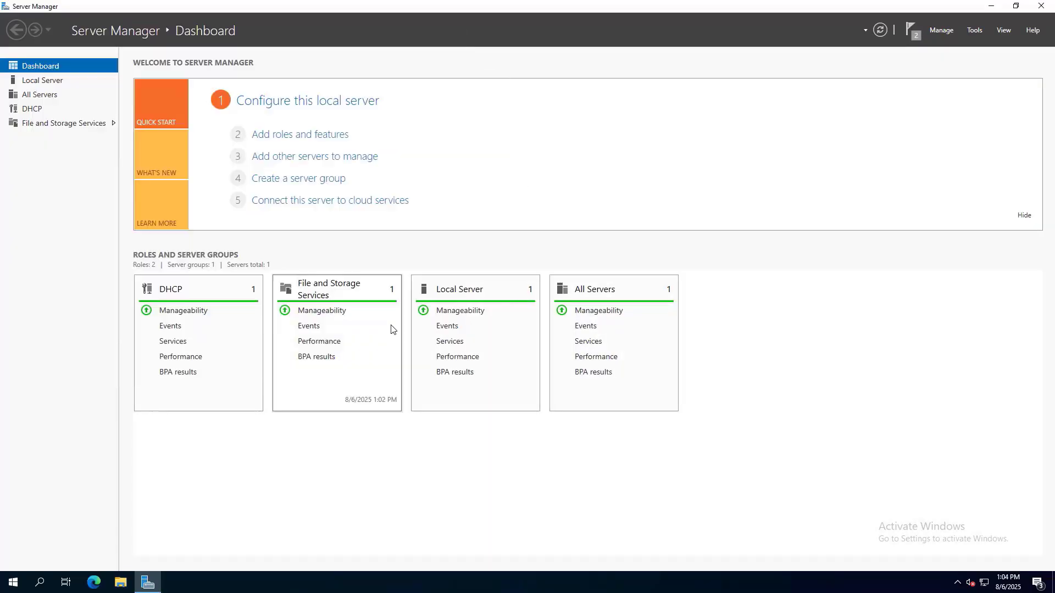
pyautogui.click(1041, 6)
pyautogui.rightClick(357, 153)
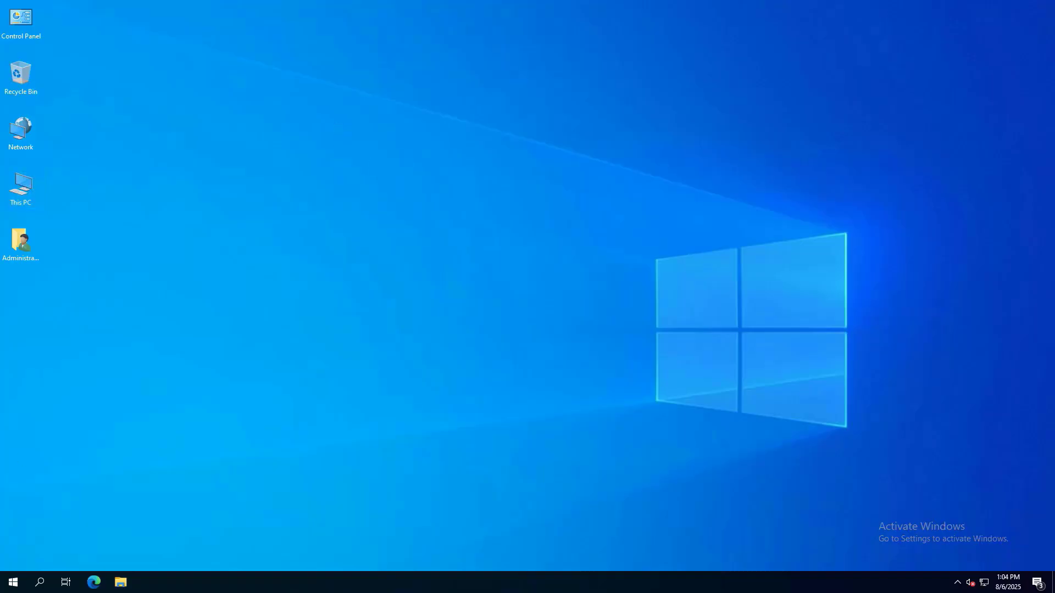
pyautogui.click(13, 583)
pyautogui.click(197, 285)
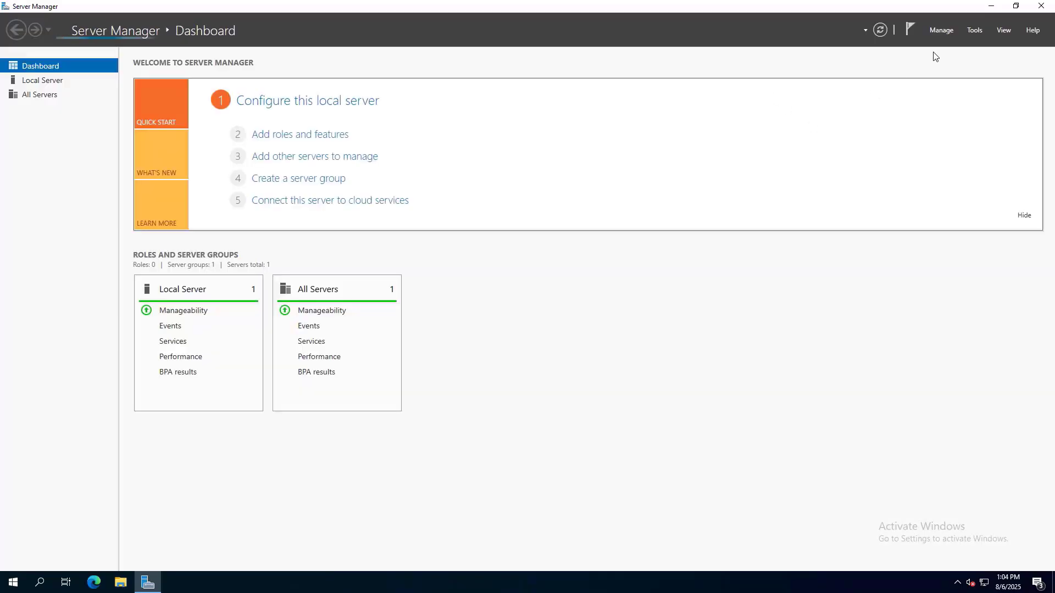
pyautogui.click(974, 30)
pyautogui.click(889, 82)
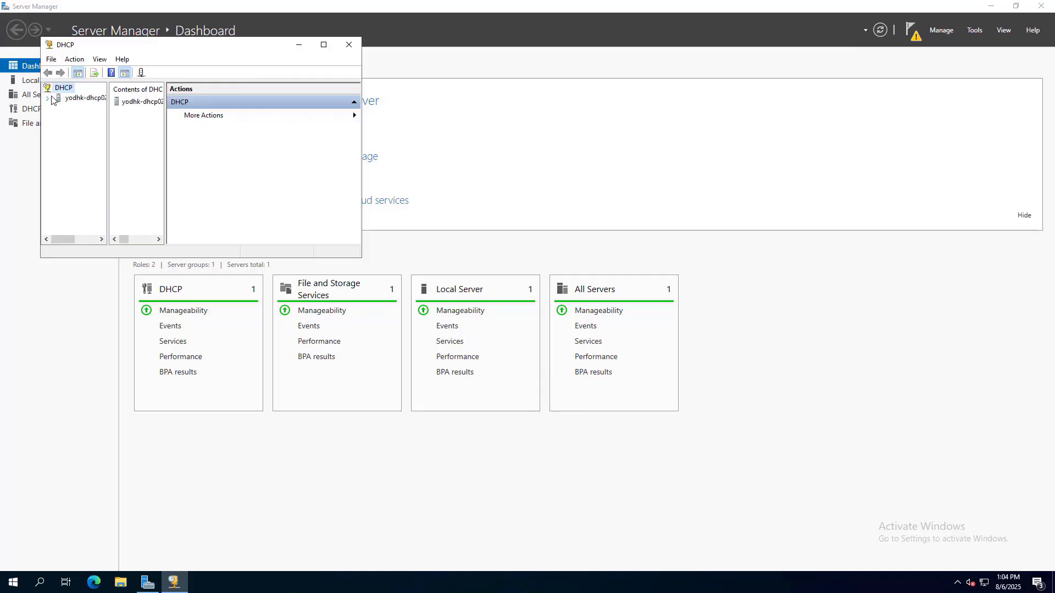
# Stop and restart the DHCP Server service on DHCP02, then close the DHCP console.
pyautogui.click(99, 99)
pyautogui.rightClick(99, 99)
pyautogui.moveTo(182, 148)
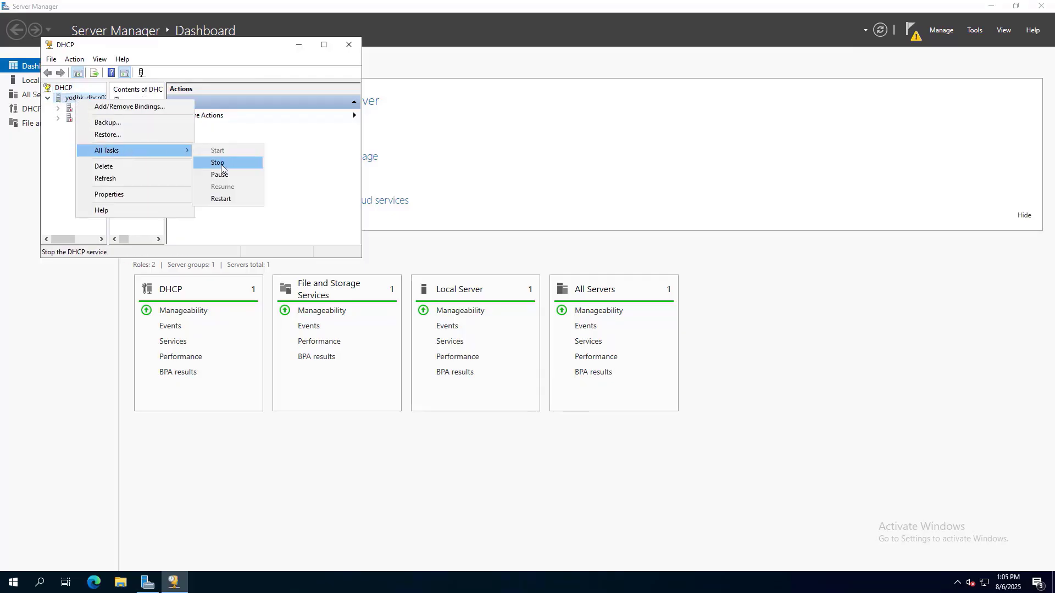
pyautogui.click(223, 166)
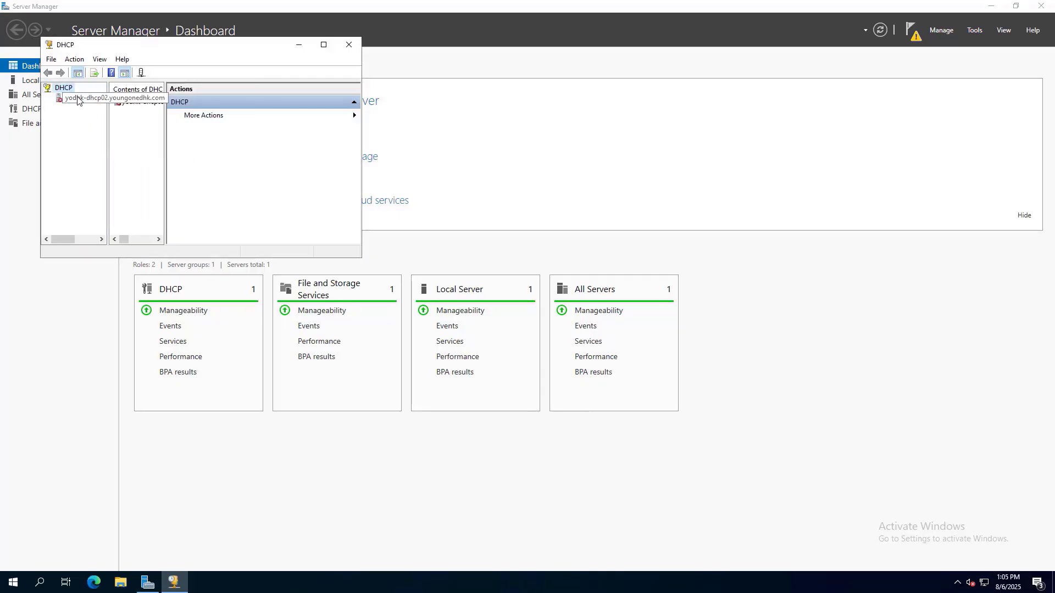
pyautogui.rightClick(77, 97)
pyautogui.moveTo(126, 148)
pyautogui.click(214, 149)
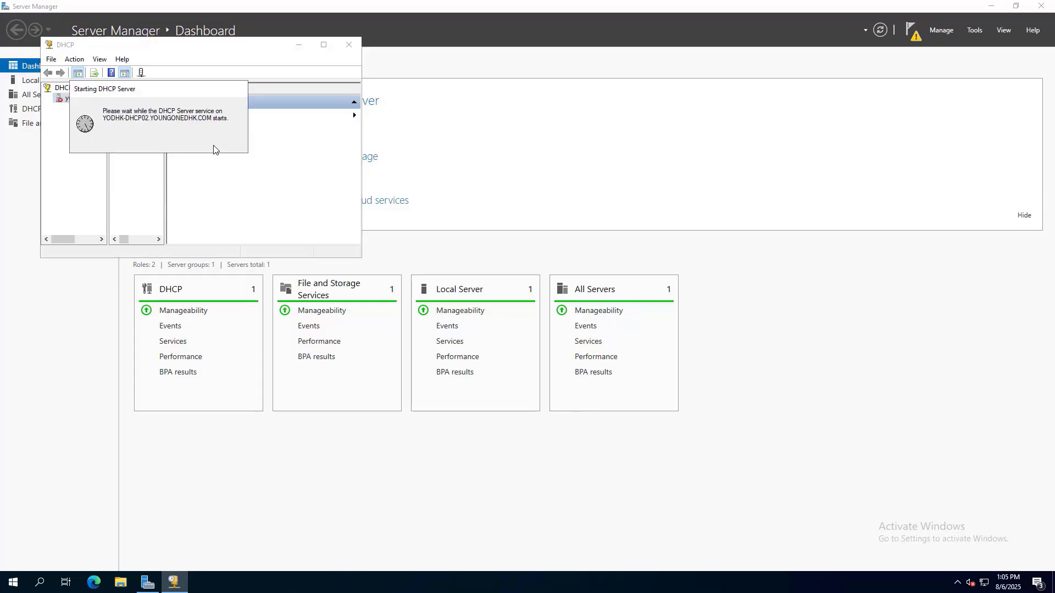
pyautogui.click(348, 44)
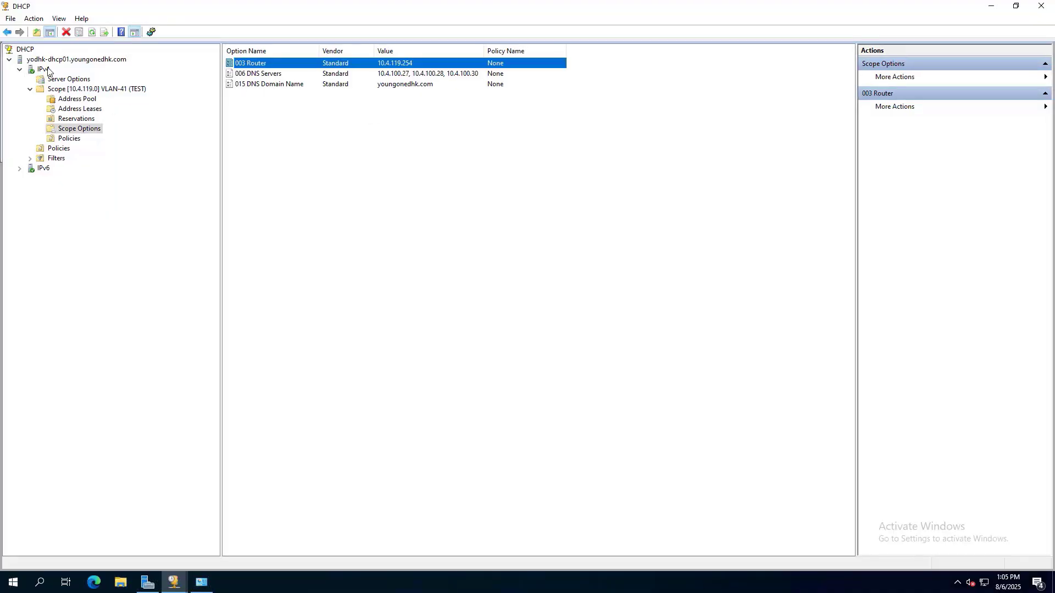
# Start Configure Failover on IPv4 for scope 10.4.119.0 with partner server yodhk-dhcp02.
pyautogui.click(47, 71)
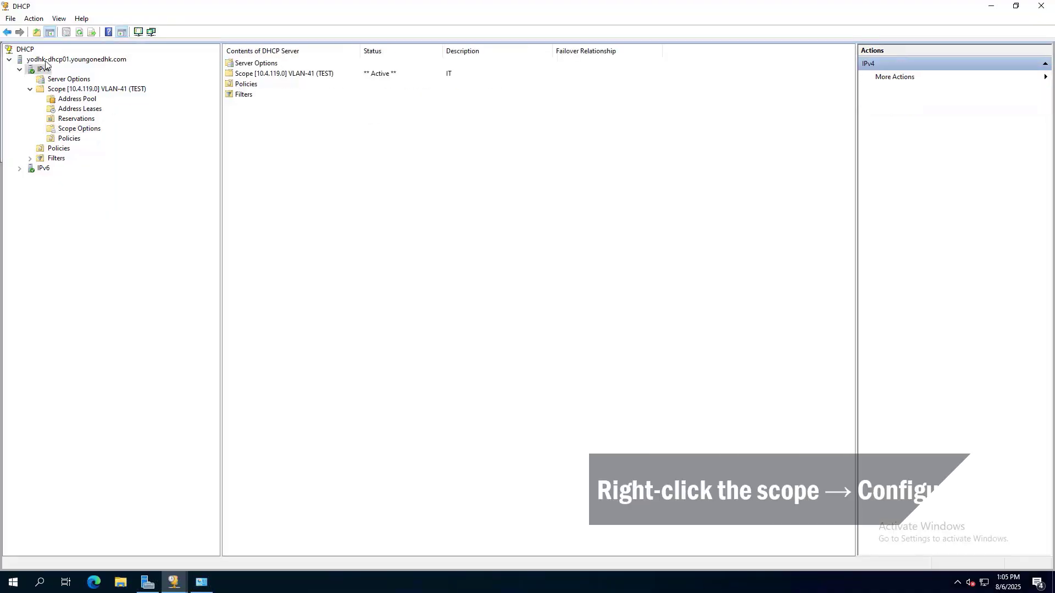
pyautogui.rightClick(48, 60)
pyautogui.click(375, 260)
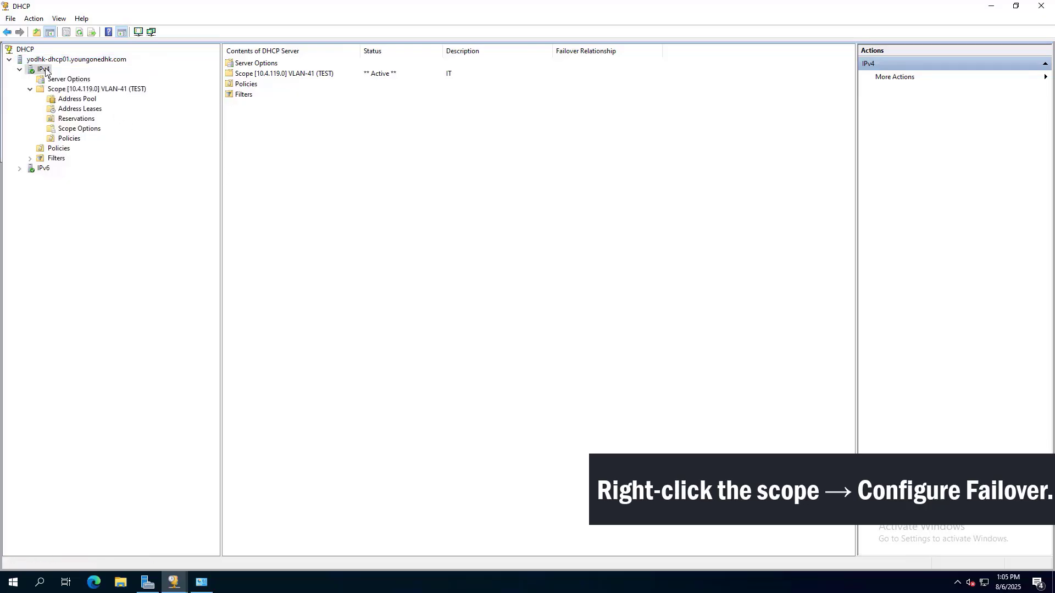
pyautogui.rightClick(46, 70)
pyautogui.click(88, 130)
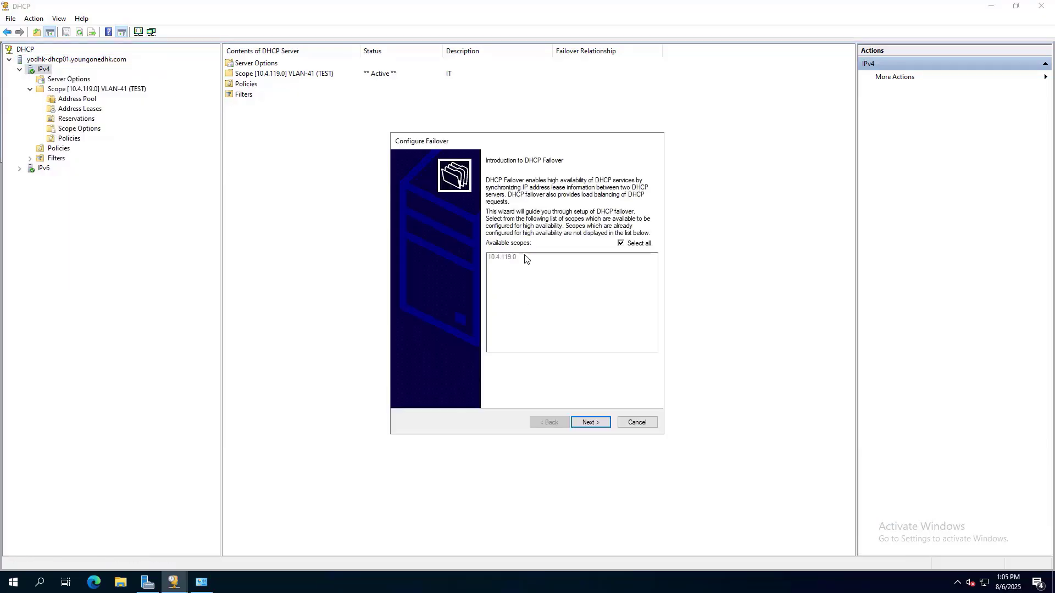
pyautogui.click(592, 422)
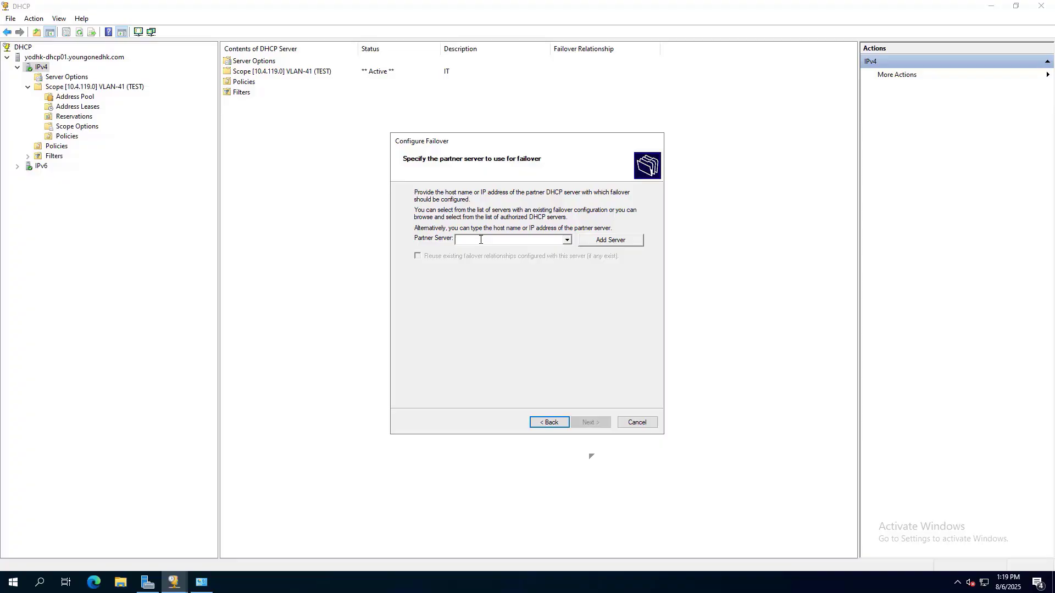
pyautogui.write('yodhk-dhcp02')
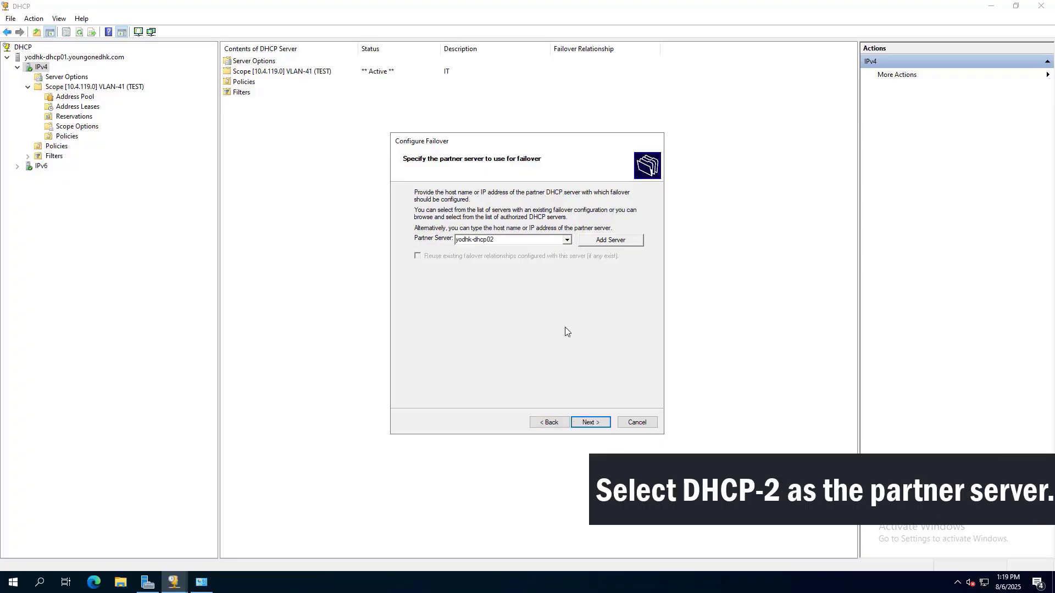
pyautogui.press('Return')
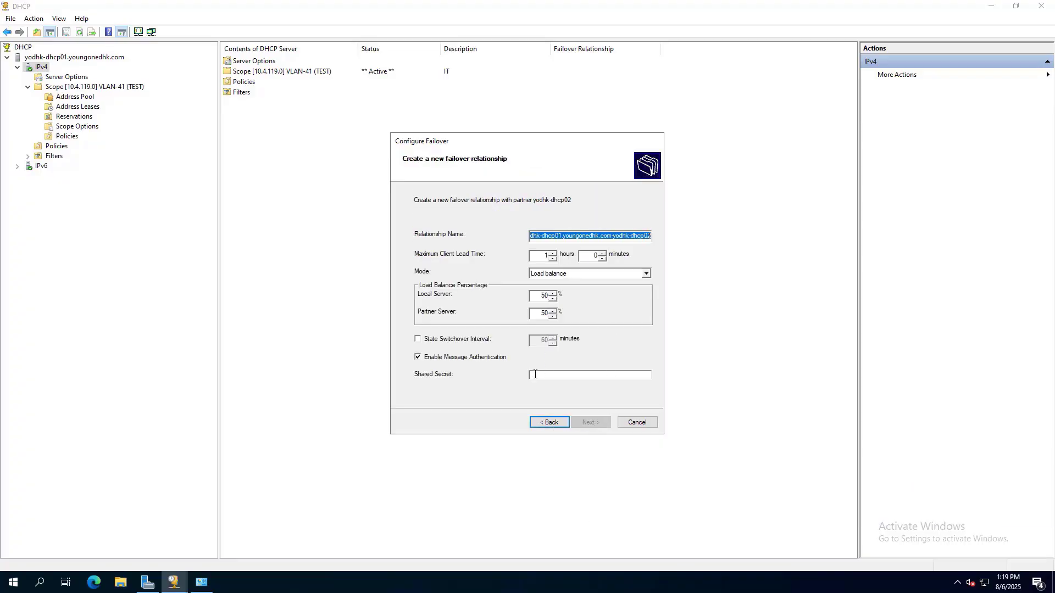
# Enter the shared secret, keep Load balance 50/50, and create the failover relationship.
pyautogui.click(535, 374)
pyautogui.write('P@ssw0')
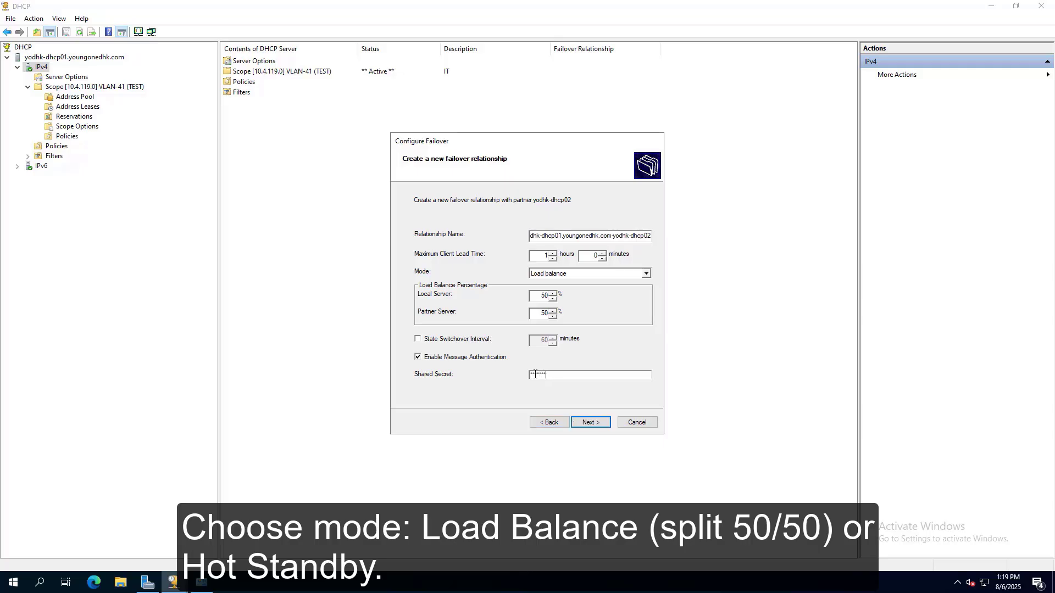
pyautogui.write('rd1')
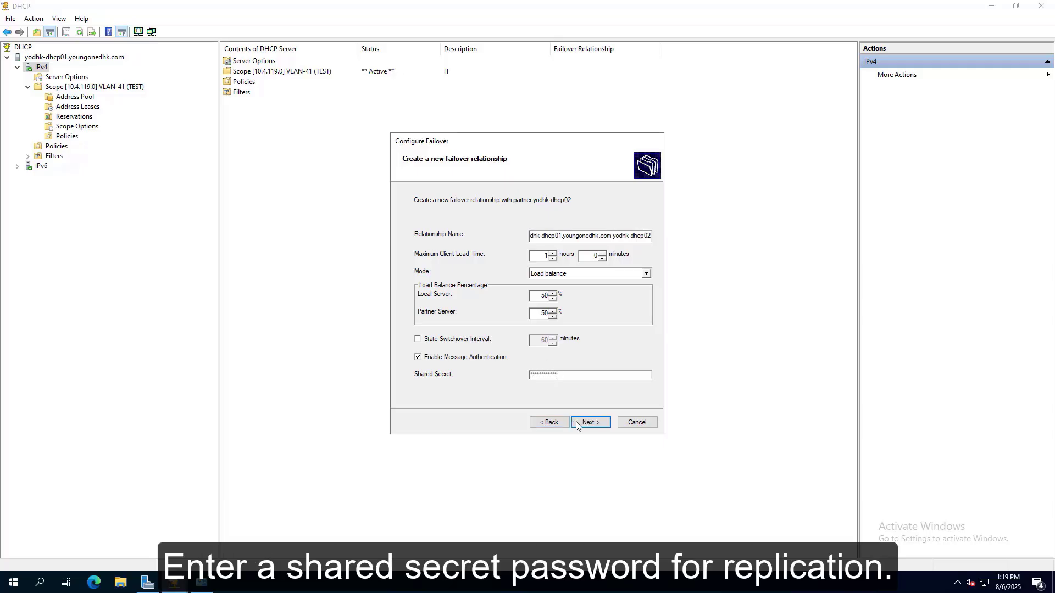
pyautogui.click(577, 424)
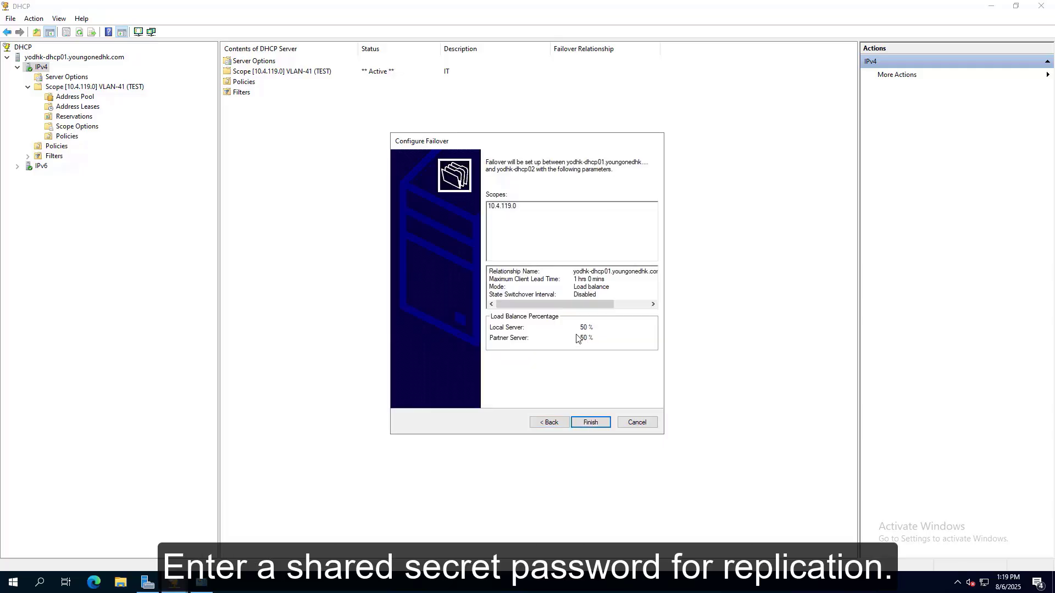
pyautogui.click(590, 423)
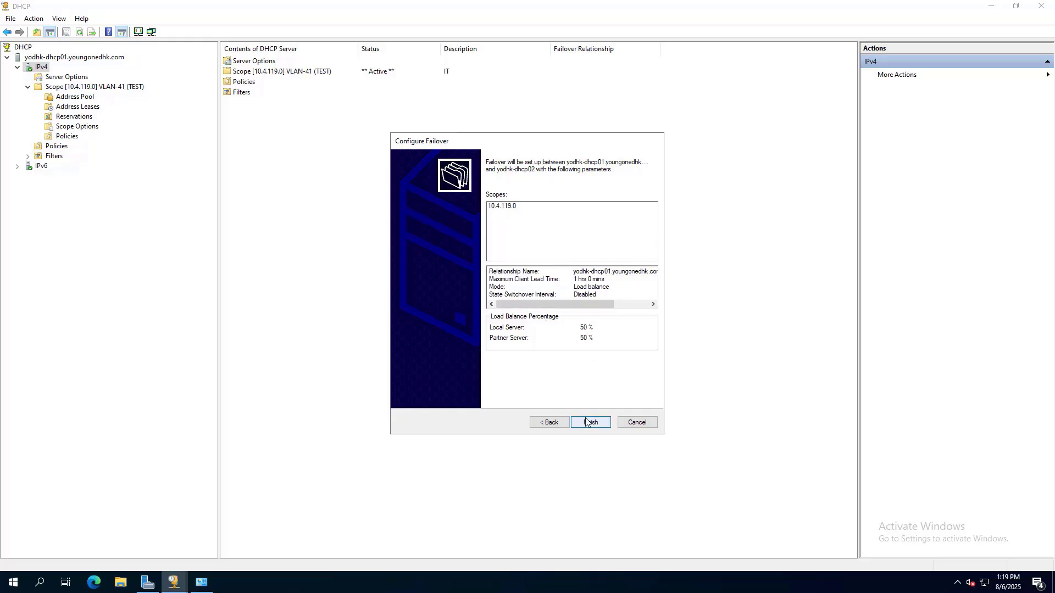
pyautogui.click(529, 365)
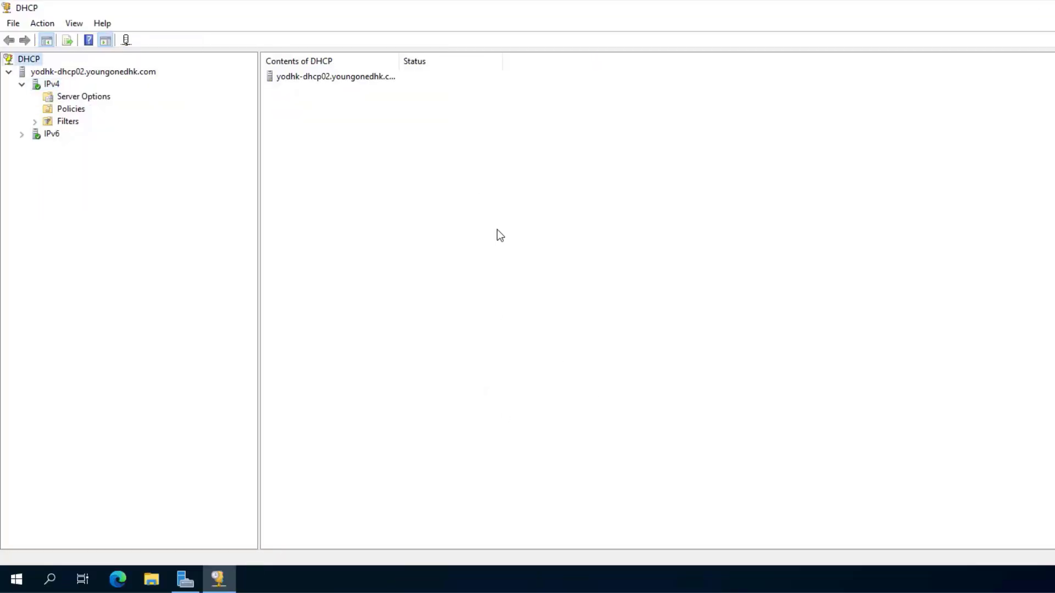
# Refresh IPv4 on DHCP02 to reveal the replicated scope 10.4.119.0 and expand it.
pyautogui.rightClick(38, 61)
pyautogui.rightClick(48, 84)
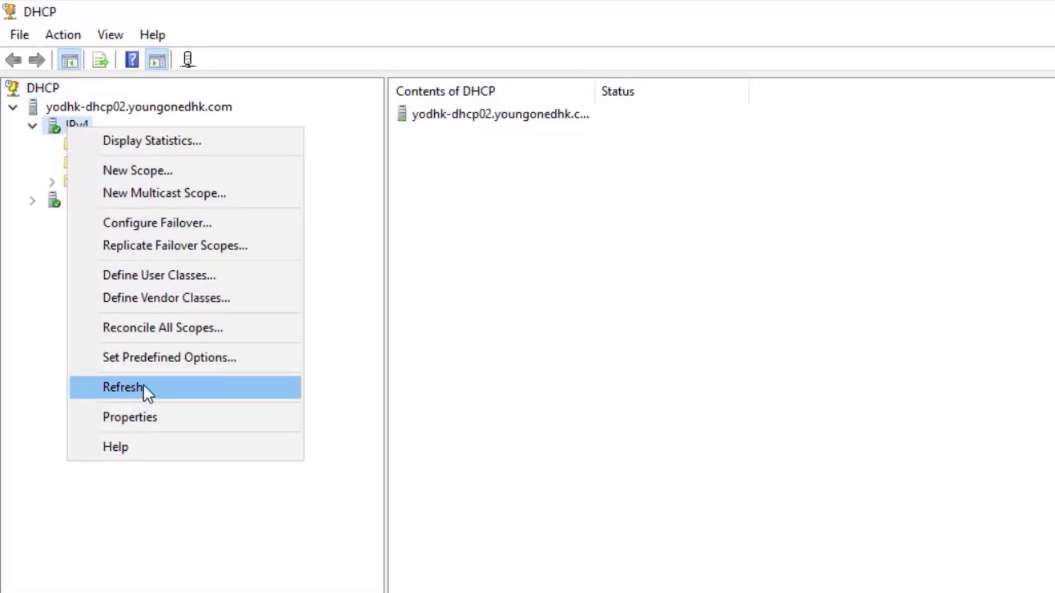
pyautogui.click(95, 257)
pyautogui.click(52, 162)
pyautogui.click(77, 165)
pyautogui.rightClick(80, 166)
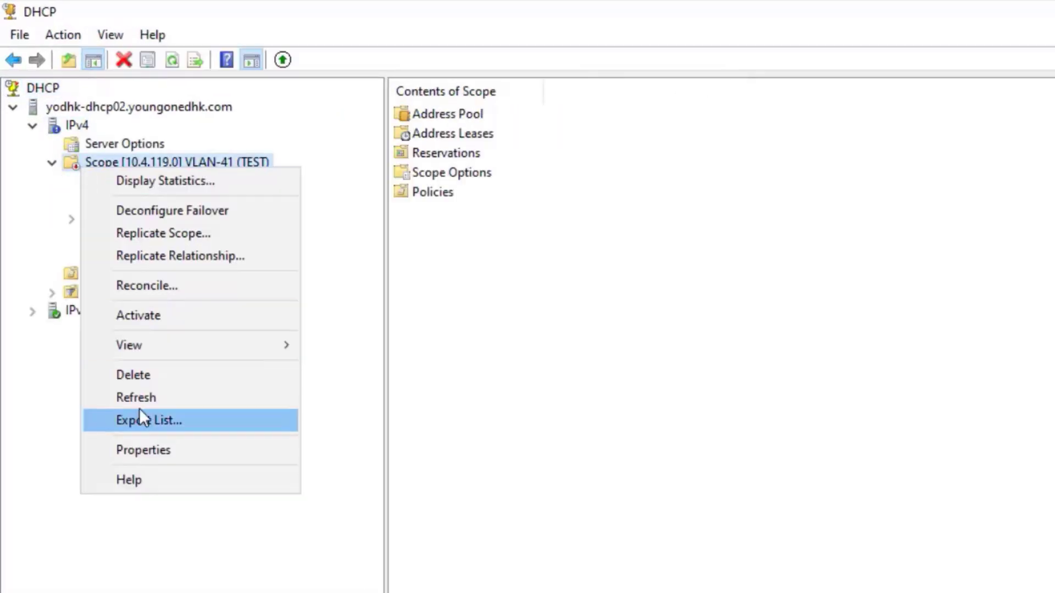
pyautogui.press('Escape')
pyautogui.click(52, 163)
# Inspect the scope's Address Pool, Address Leases and Reservations on DHCP02.
pyautogui.rightClick(55, 124)
pyautogui.press('Escape')
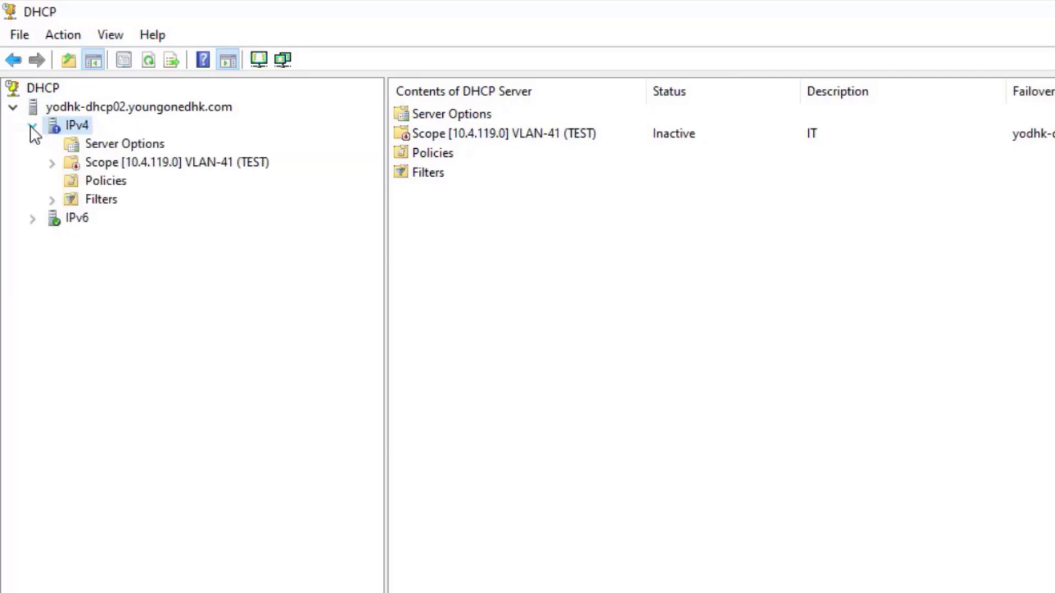
pyautogui.click(52, 163)
pyautogui.click(127, 184)
pyautogui.click(138, 201)
pyautogui.click(111, 220)
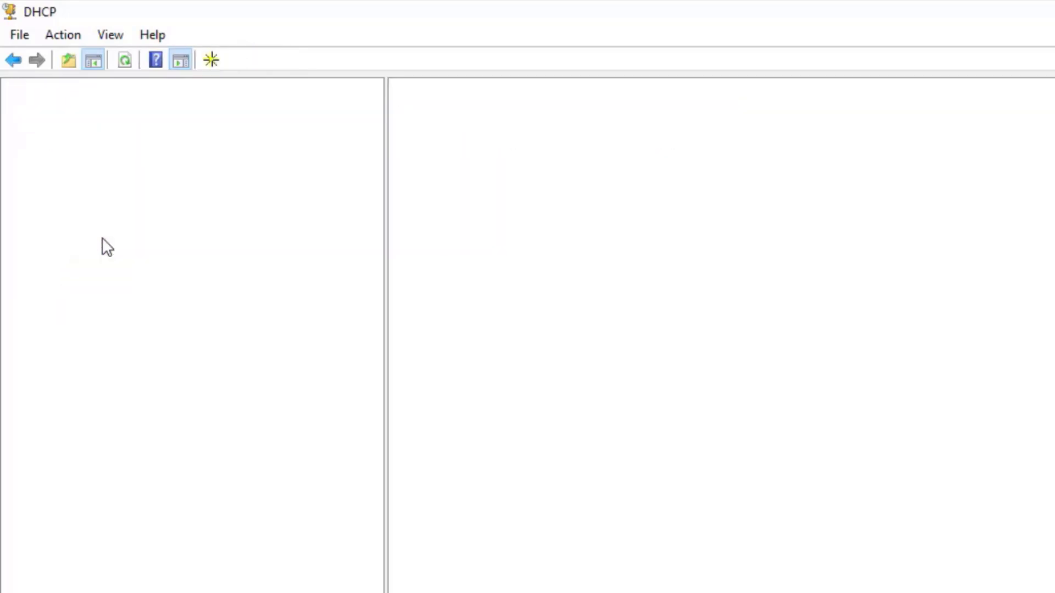
pyautogui.rightClick(127, 219)
pyautogui.press('Escape')
pyautogui.click(129, 196)
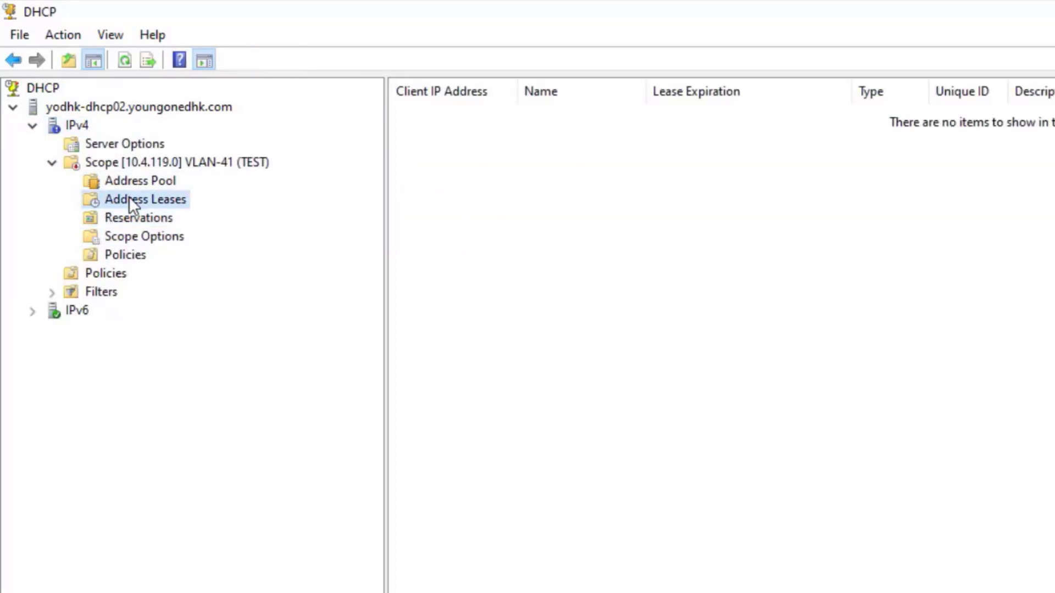
pyautogui.click(100, 163)
pyautogui.click(68, 124)
# Stop and restart the DHCP Server service on DHCP02.
pyautogui.rightClick(68, 106)
pyautogui.moveTo(165, 203)
pyautogui.click(330, 226)
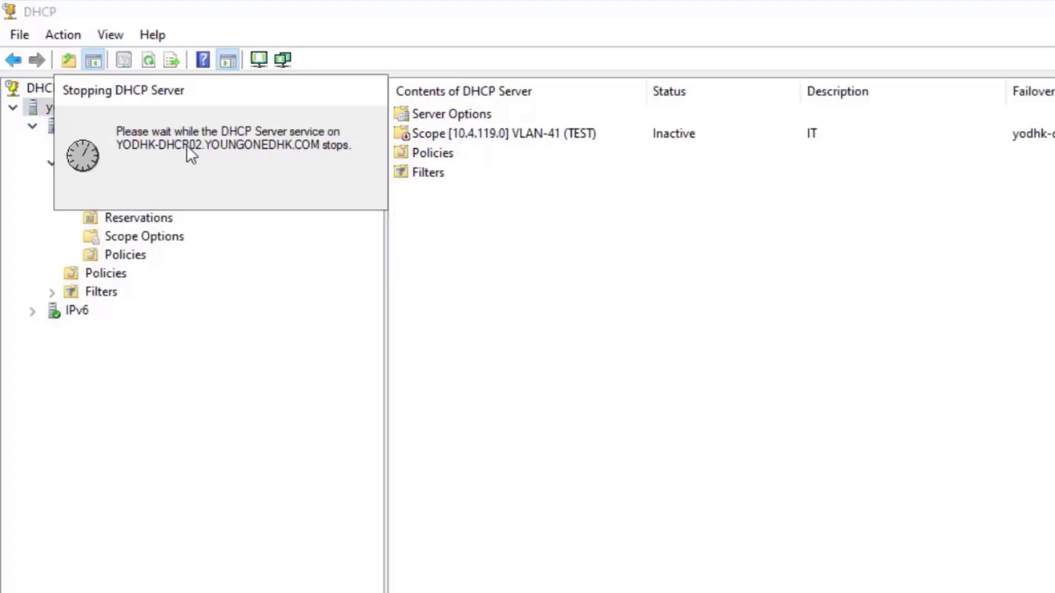
pyautogui.rightClick(59, 110)
pyautogui.click(324, 204)
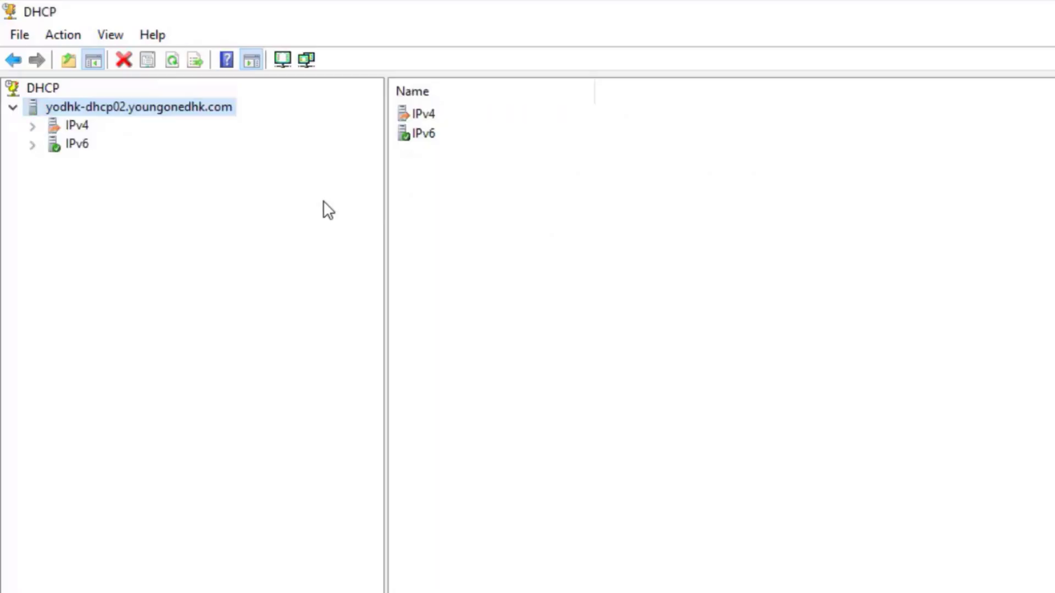
# Verify the pool 10.4.119.21–10.4.119.100, refresh the address leases, and check reservations.
pyautogui.click(32, 126)
pyautogui.click(134, 182)
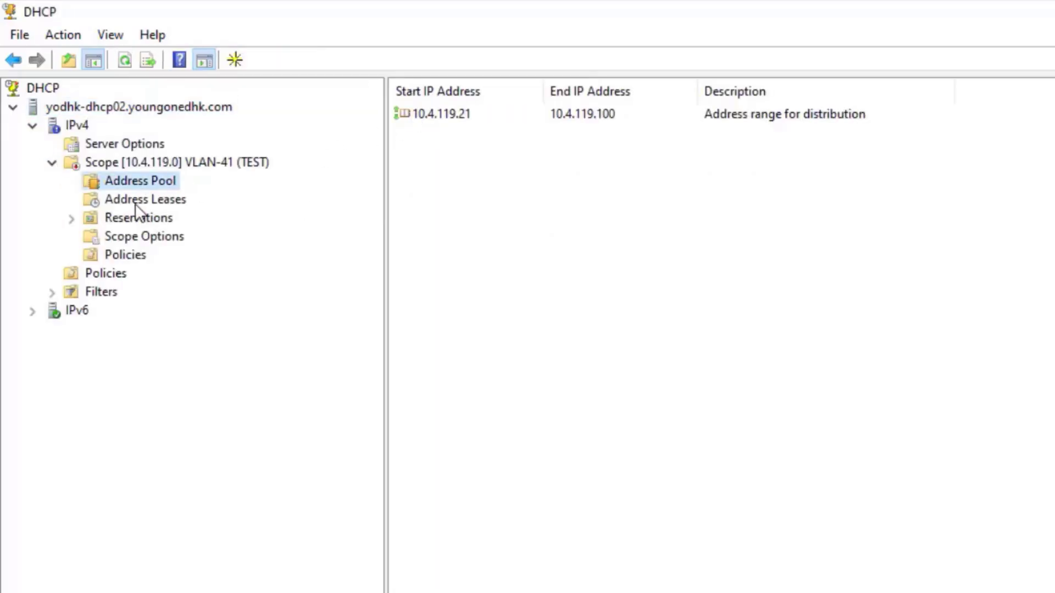
pyautogui.click(130, 203)
pyautogui.rightClick(125, 204)
pyautogui.click(182, 244)
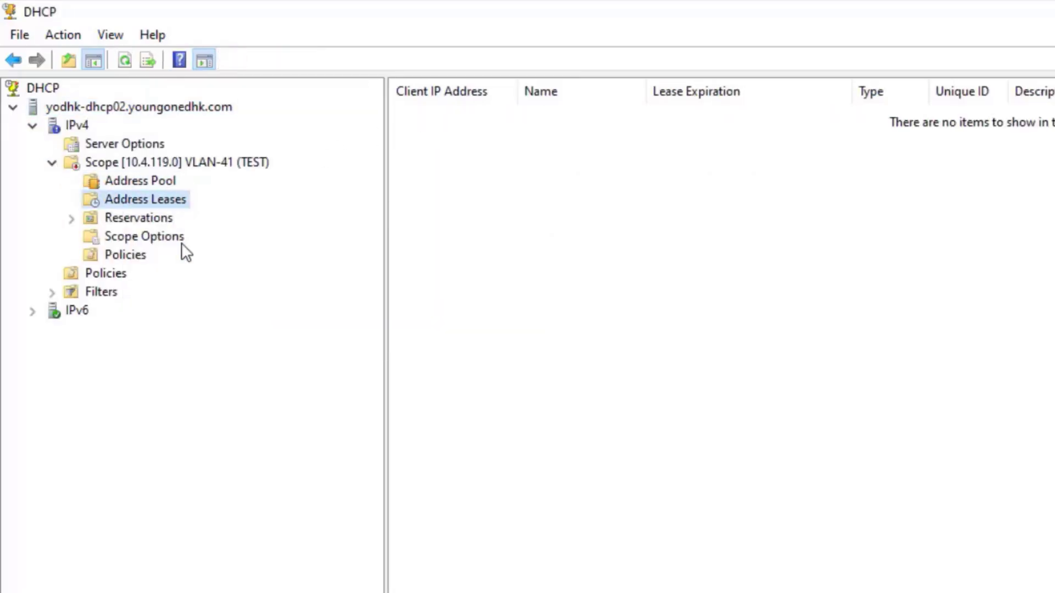
pyautogui.rightClick(162, 199)
pyautogui.click(83, 220)
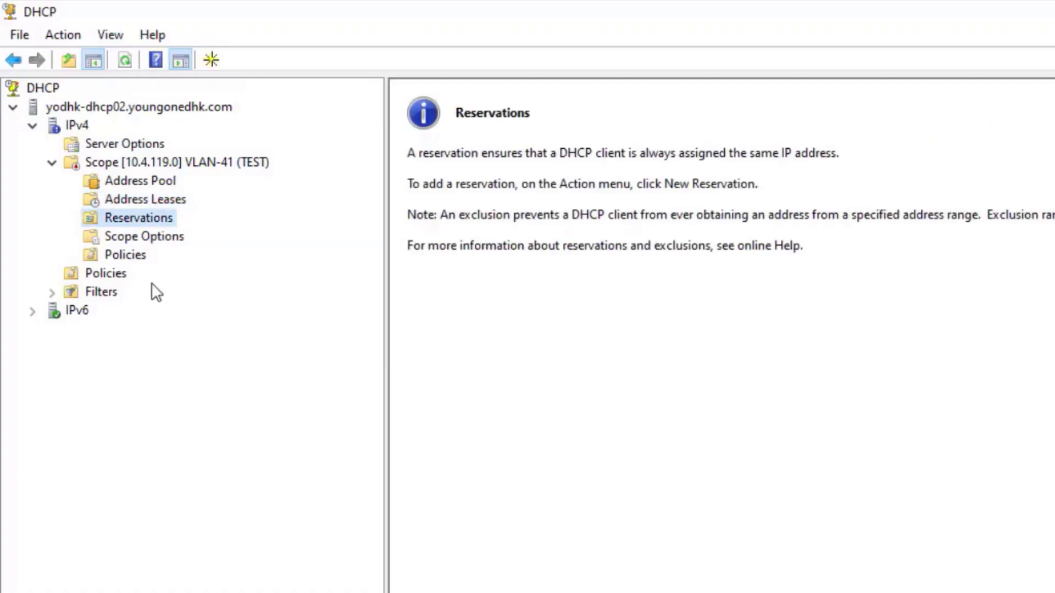